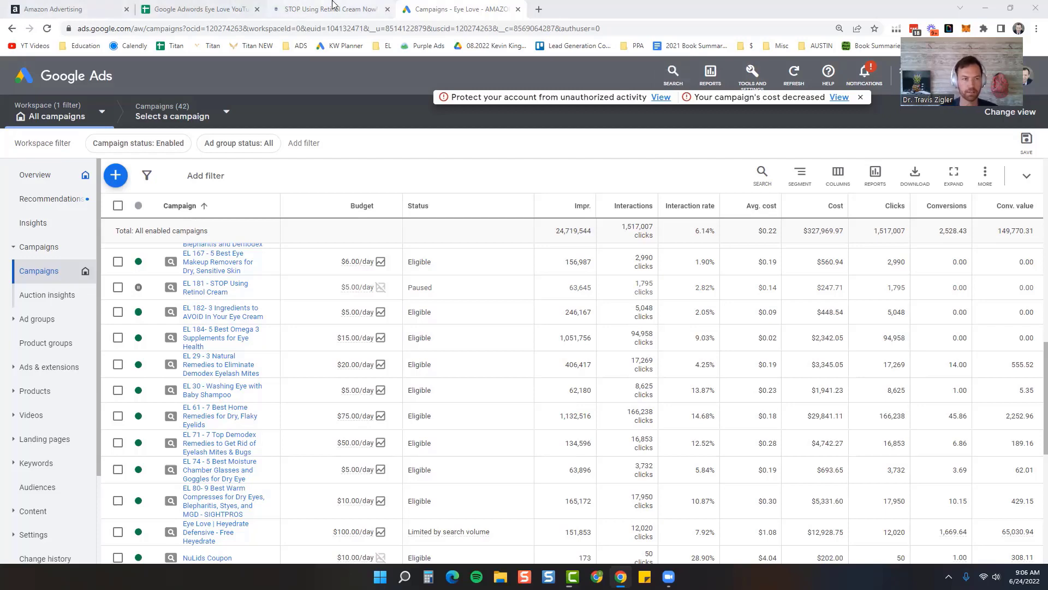
# Step: Read through the STOP Using Retinol Cream article on the Eye Love blog
pyautogui.click(357, 12)
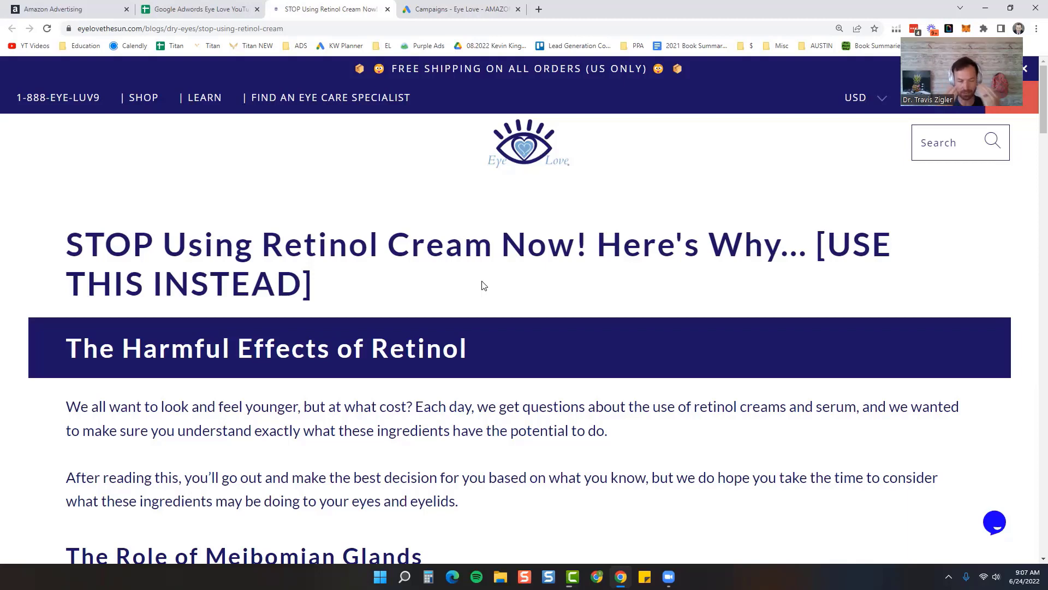
pyautogui.scroll(-3, 470, 286)
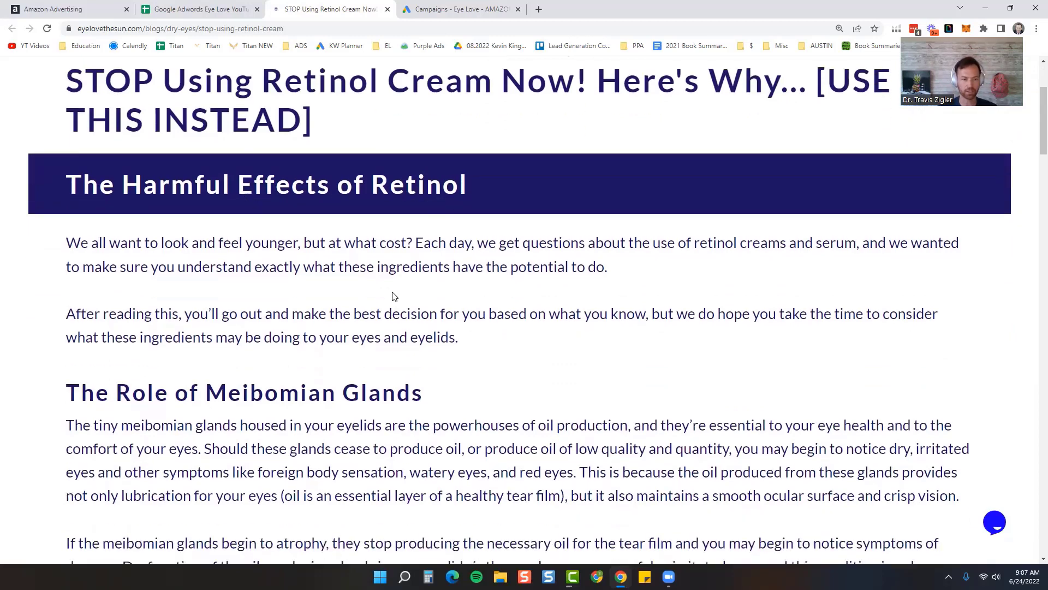
pyautogui.scroll(-1, 395, 296)
pyautogui.scroll(-1, 470, 289)
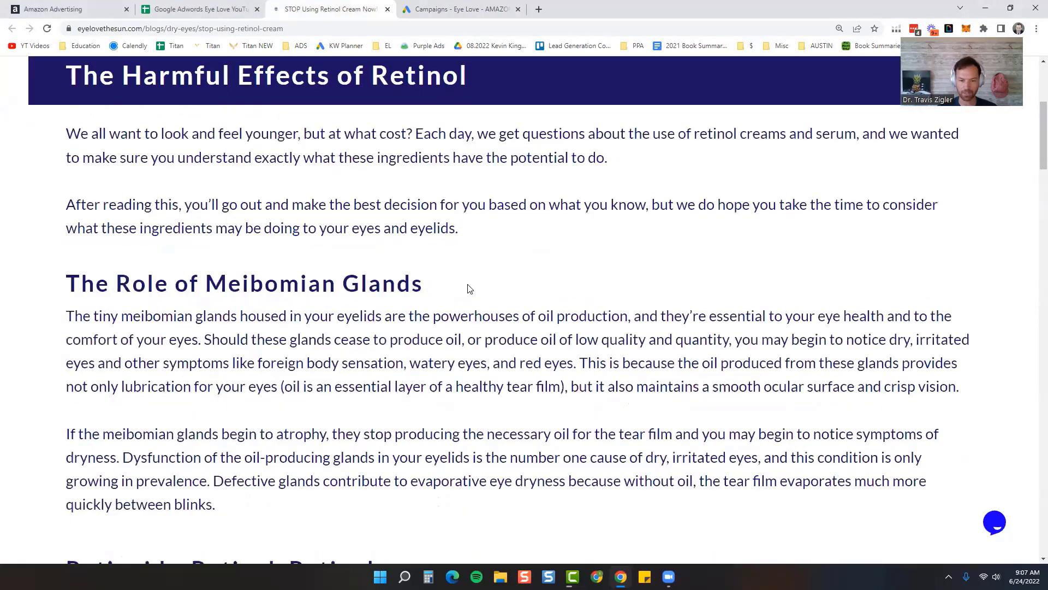
pyautogui.scroll(-3, 470, 289)
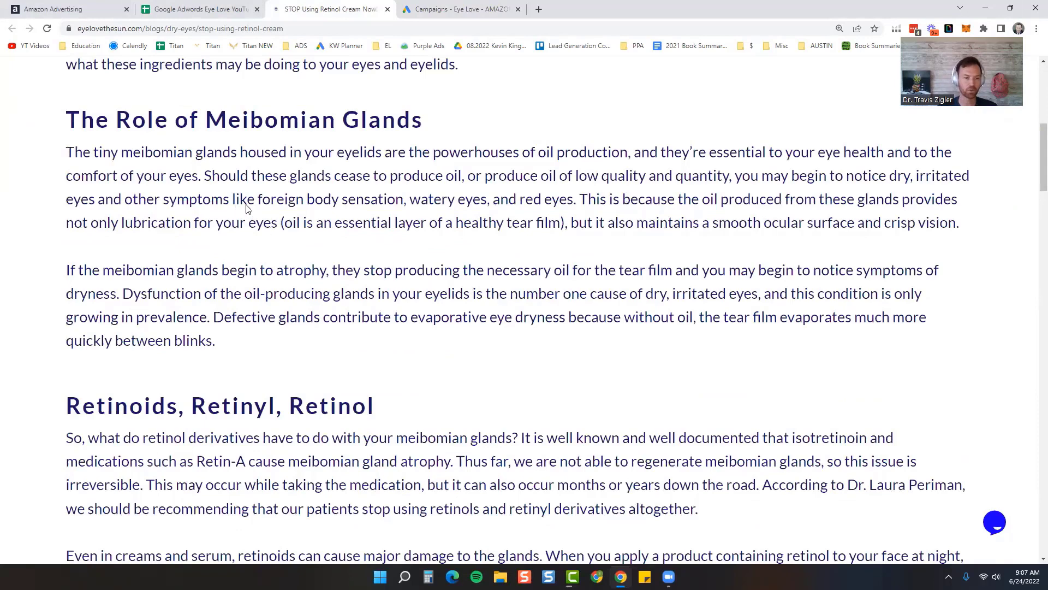
pyautogui.scroll(-4, 500, 426)
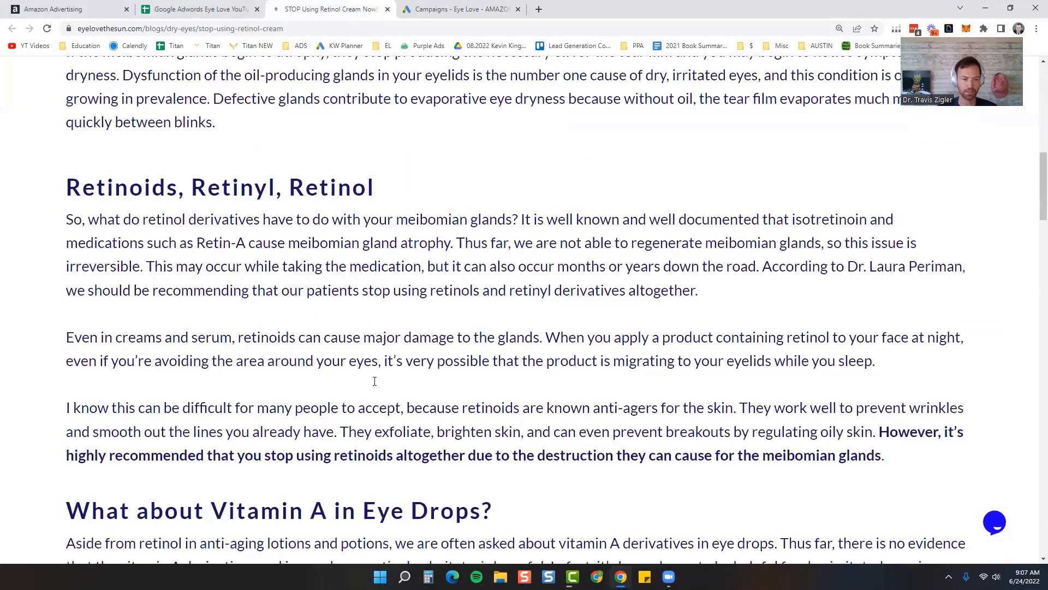
pyautogui.scroll(-3, 376, 382)
pyautogui.scroll(-4, 339, 350)
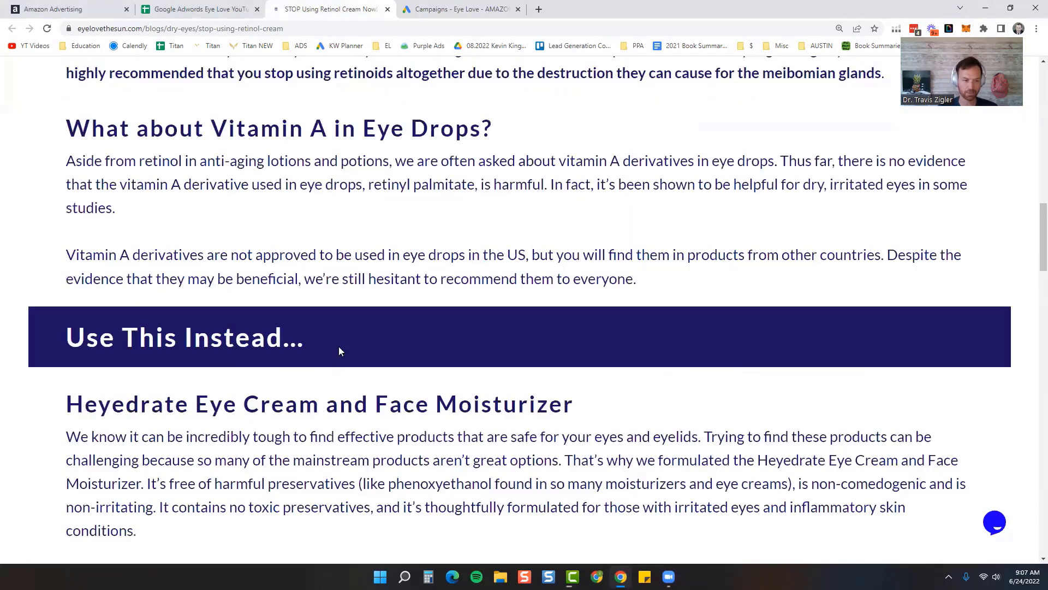
pyautogui.scroll(-3, 277, 263)
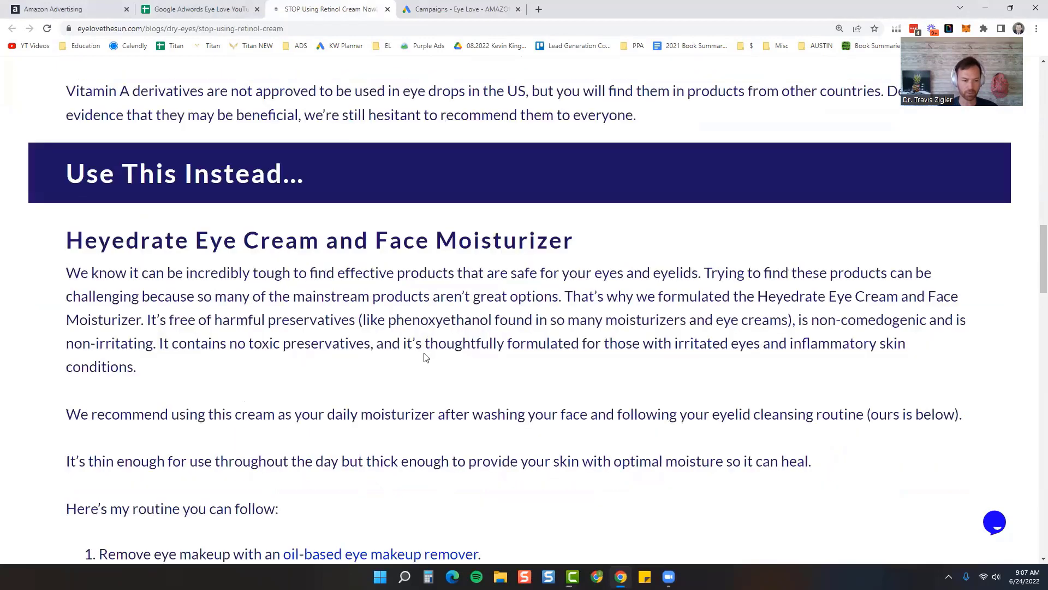
pyautogui.scroll(-2, 426, 358)
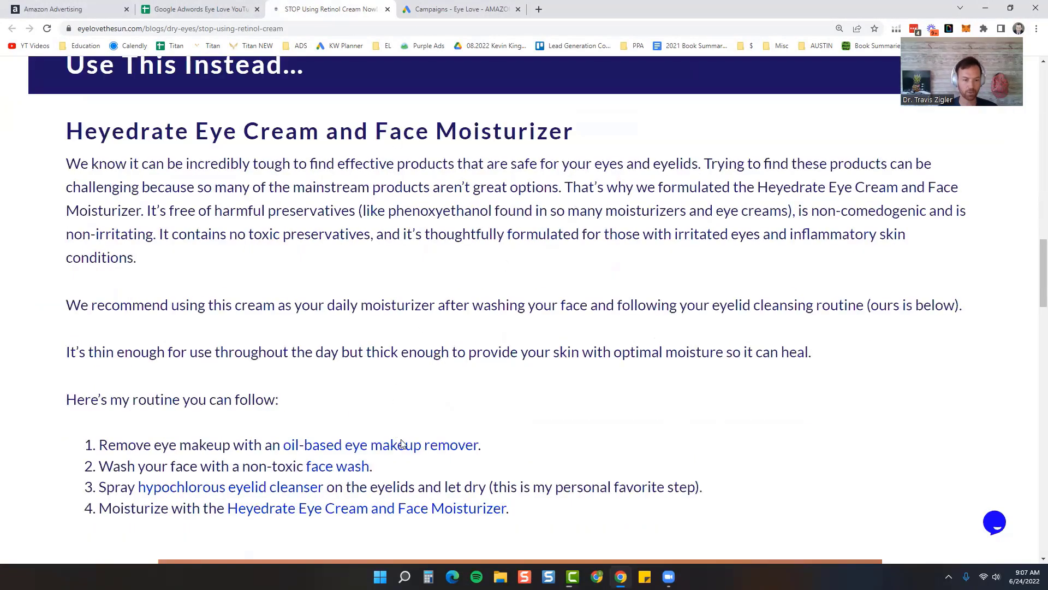
pyautogui.scroll(-3, 409, 448)
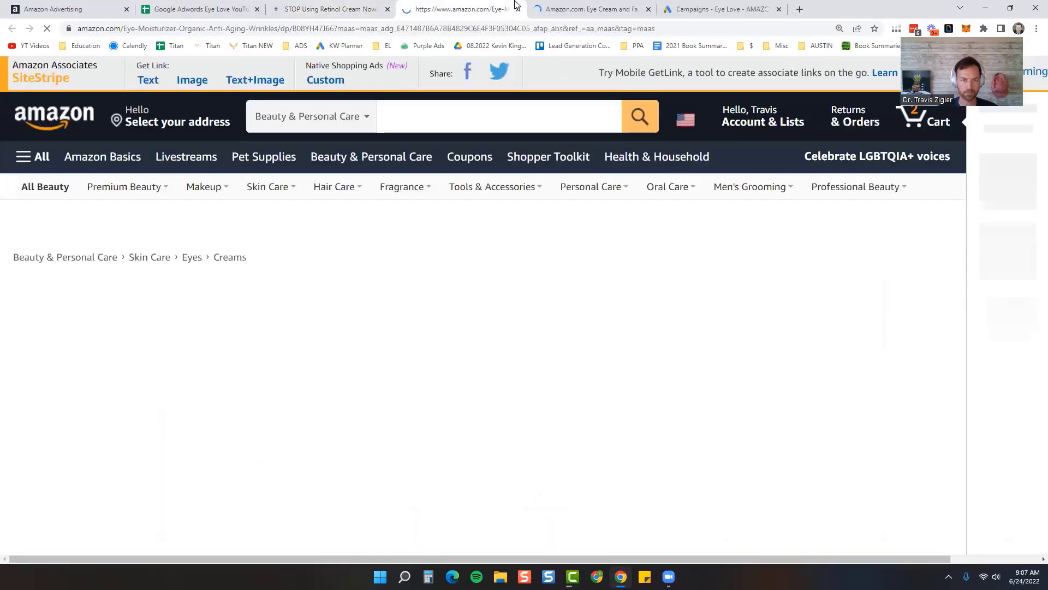
# Step: Close the Amazon pages and start a new campaign from the Eye Love campaigns list
pyautogui.click(518, 8)
pyautogui.click(518, 9)
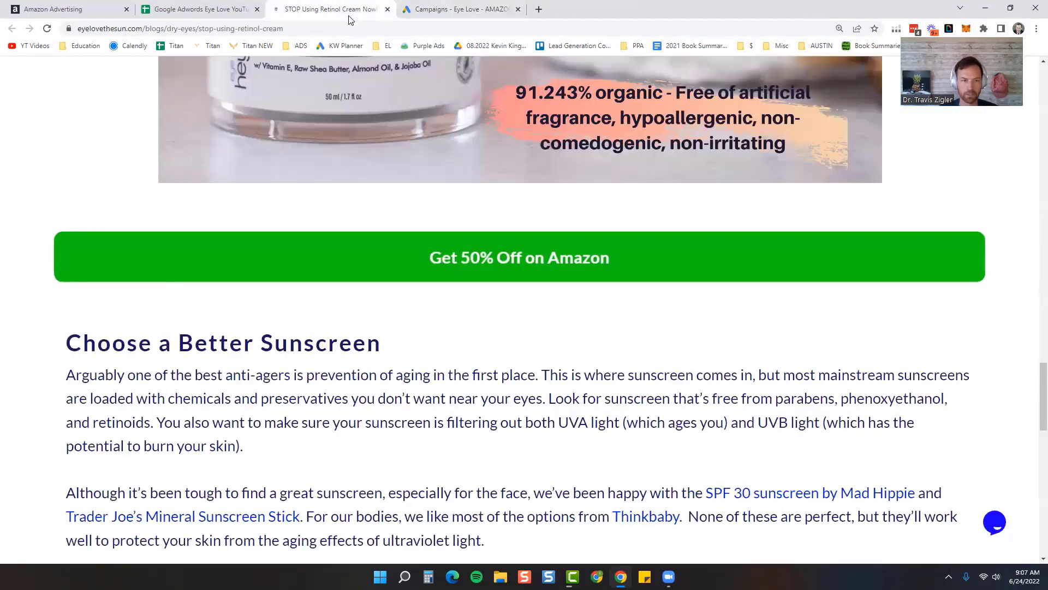
pyautogui.click(453, 5)
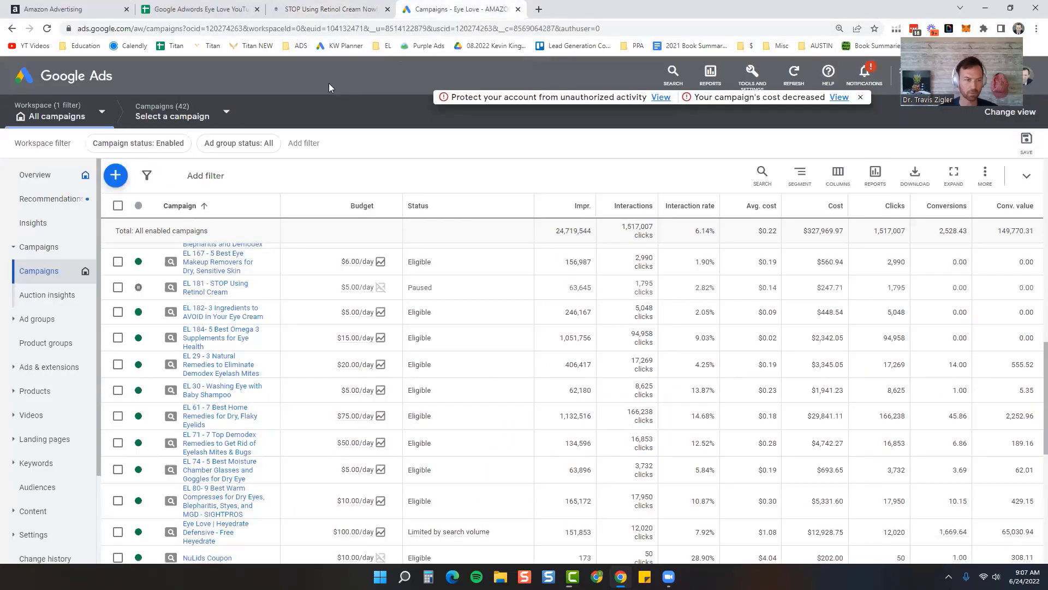
pyautogui.click(115, 180)
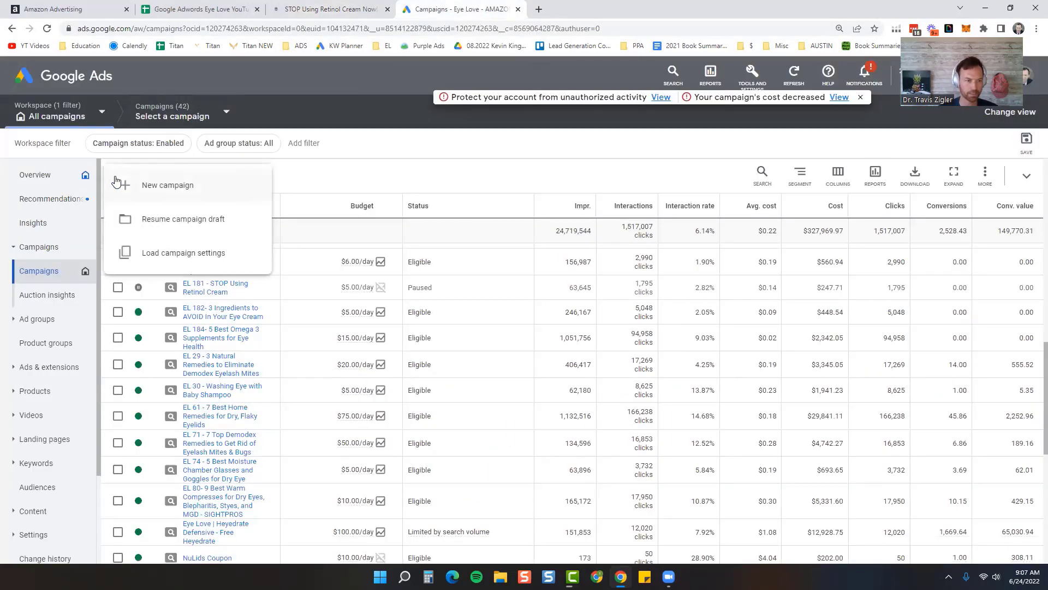
pyautogui.click(135, 184)
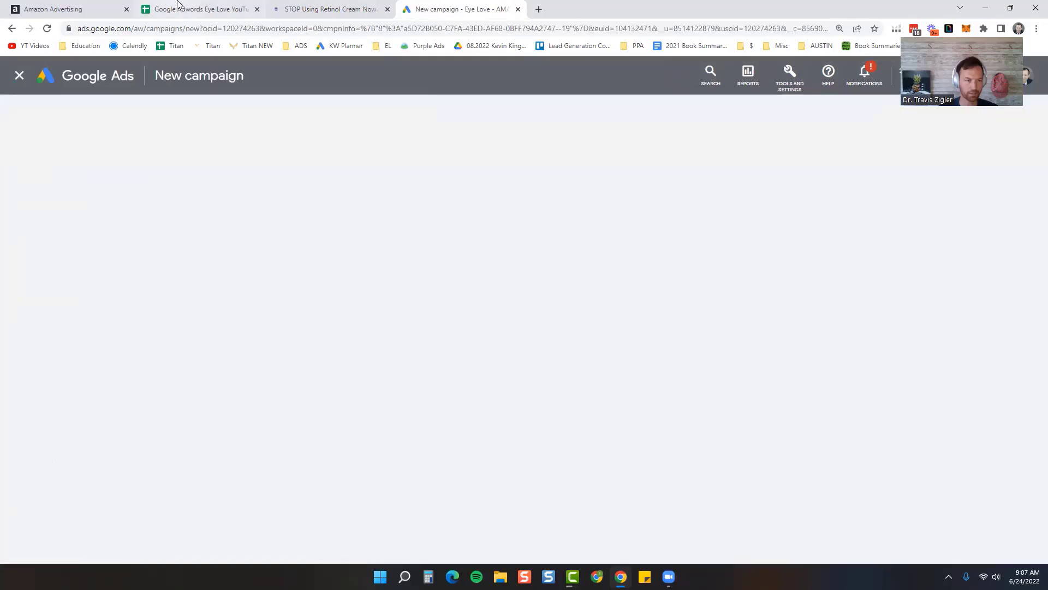
# Step: Check the blog link in cell A22, the BLOG 03 - STOP Using Retinol Cream entry
pyautogui.click(178, 7)
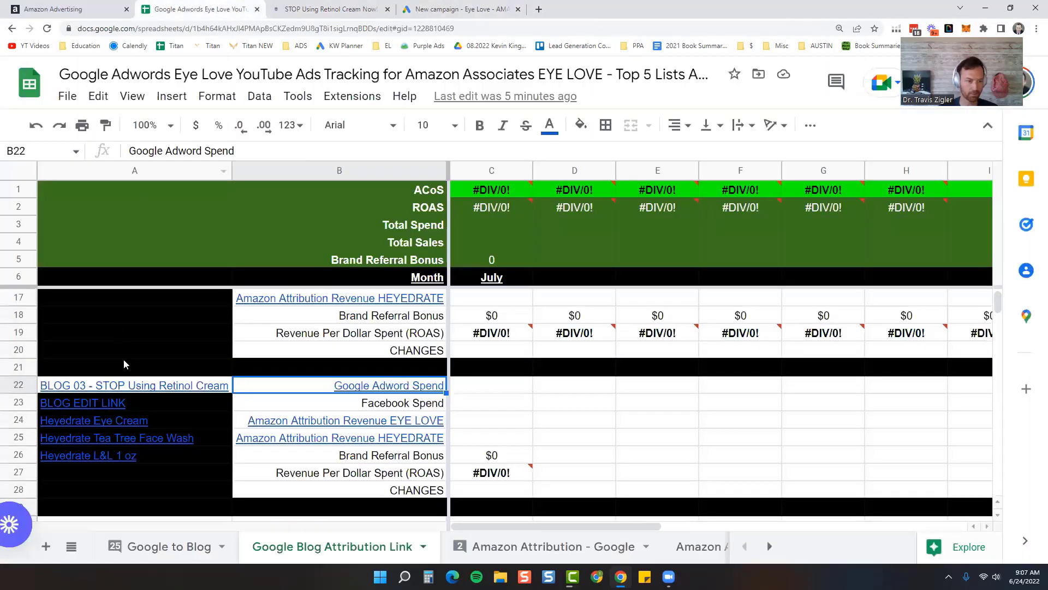
pyautogui.click(129, 385)
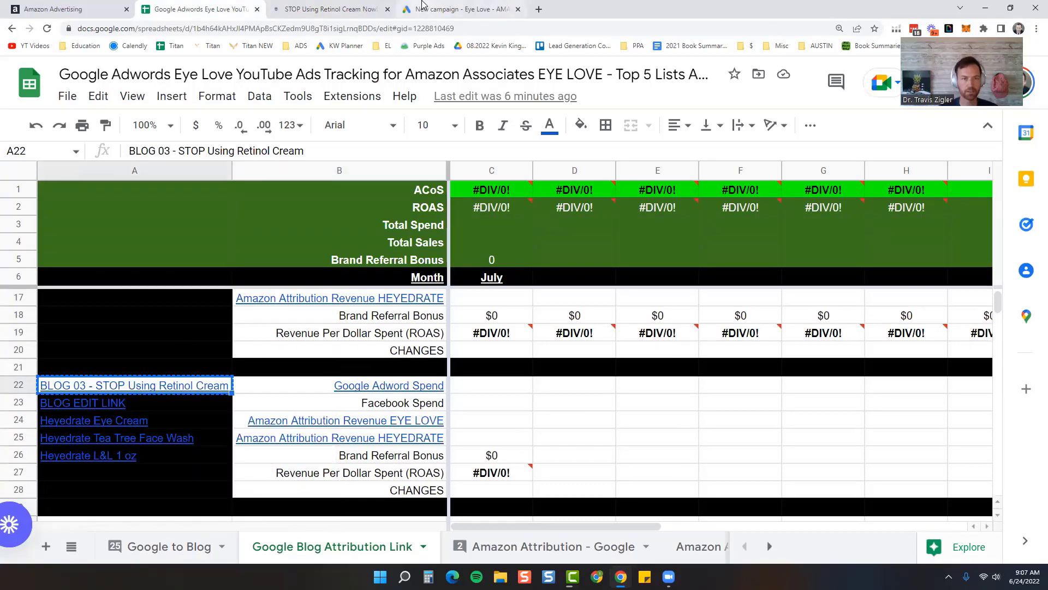
# Step: Choose Website traffic as the objective and Search as the campaign type
pyautogui.click(423, 6)
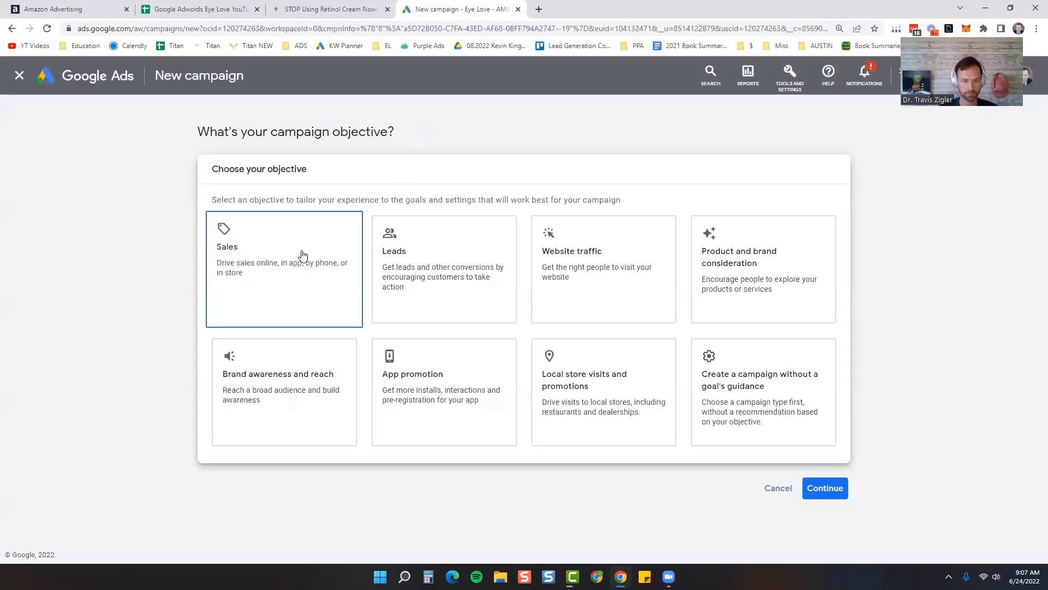
pyautogui.click(580, 268)
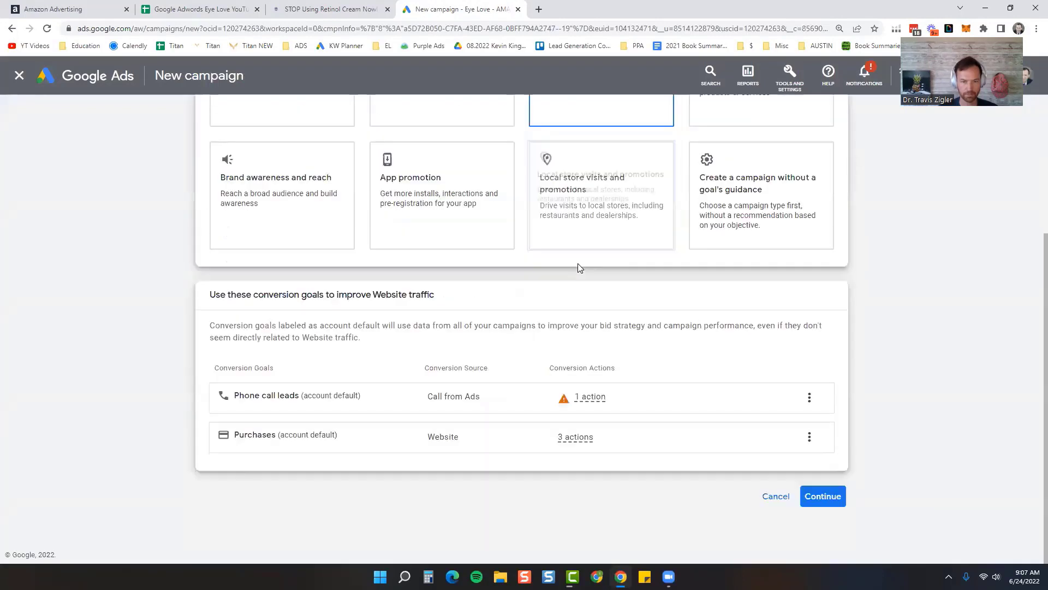
pyautogui.click(817, 500)
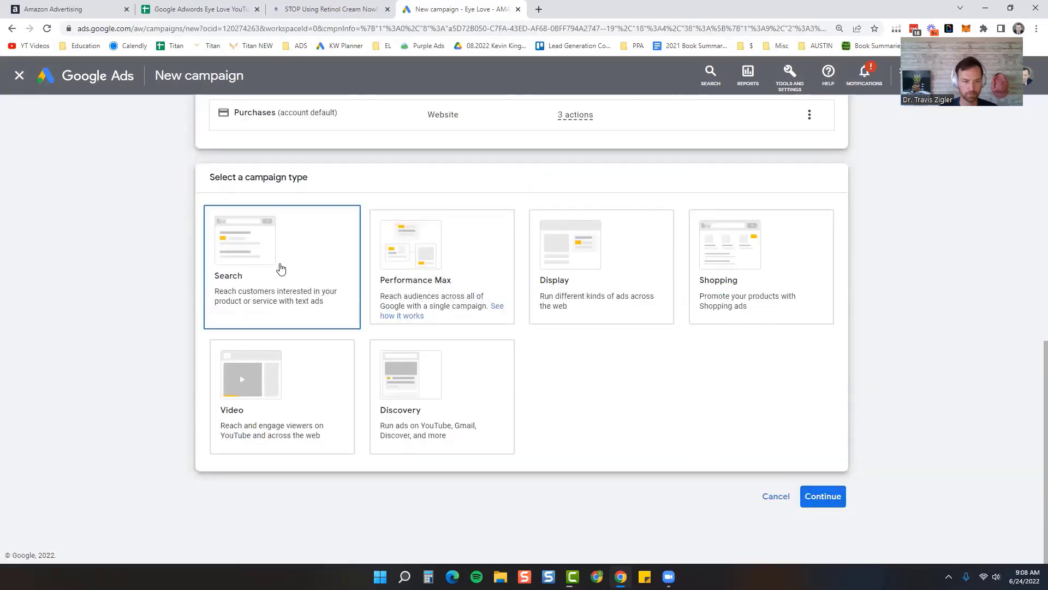
pyautogui.click(281, 268)
# Step: Set the goal website to the retinol blog article's URL
pyautogui.click(306, 302)
pyautogui.write('BLOG 03 - STOP Using Retinol Cream')
pyautogui.hotkey('ctrl', 'a')
pyautogui.press('BackSpace')
pyautogui.click(309, 10)
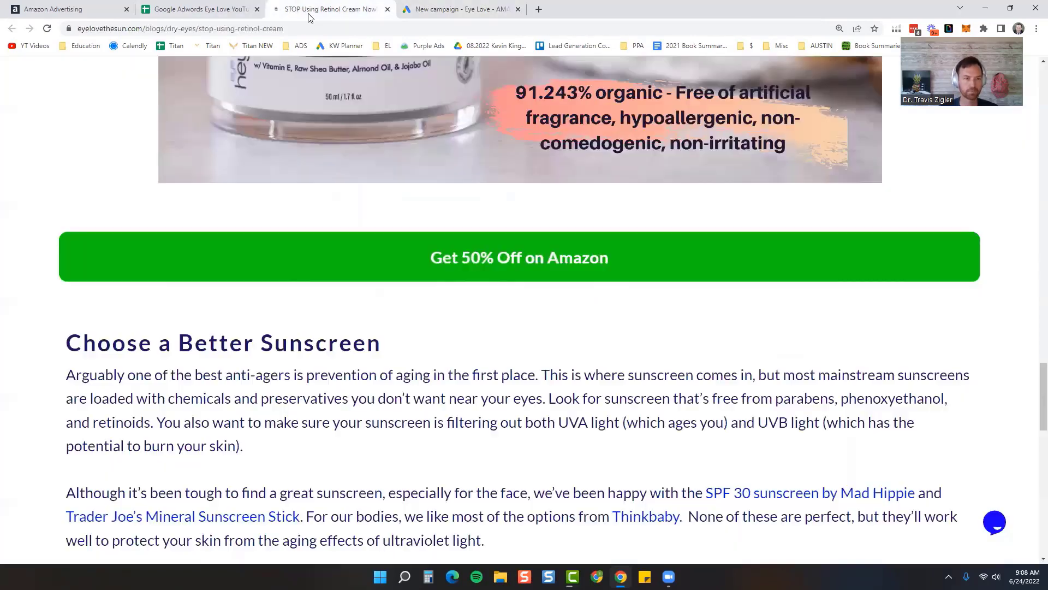
pyautogui.click(305, 29)
pyautogui.hotkey('ctrl', 'c')
pyautogui.click(458, 9)
pyautogui.click(331, 301)
pyautogui.hotkey('ctrl', 'v')
# Step: Name the campaign 'BLOG 03 - STOP Using Retinol Cream' using the spreadsheet title
pyautogui.click(162, 9)
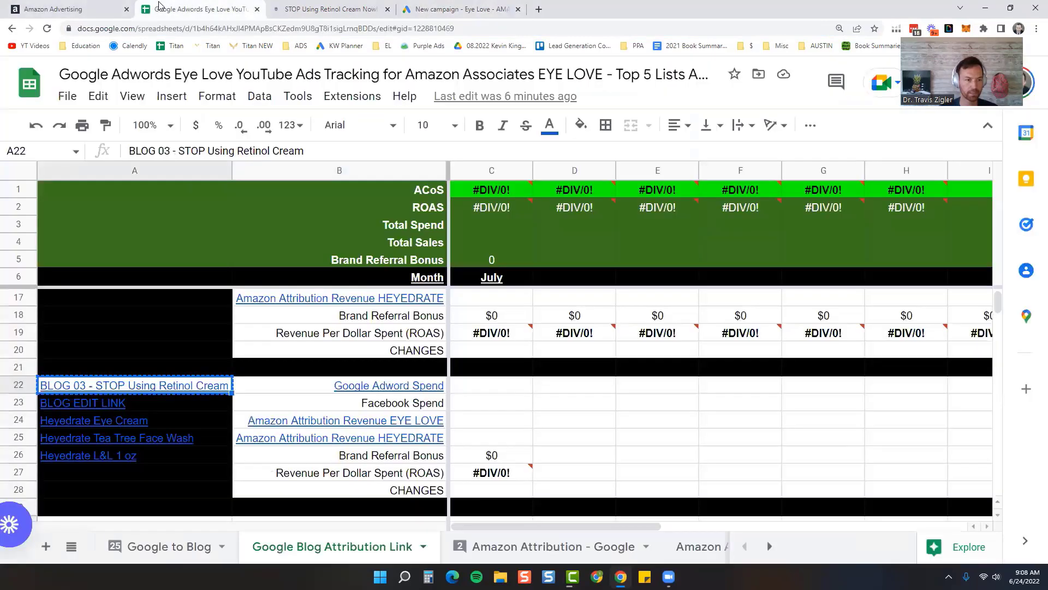
pyautogui.click(166, 385)
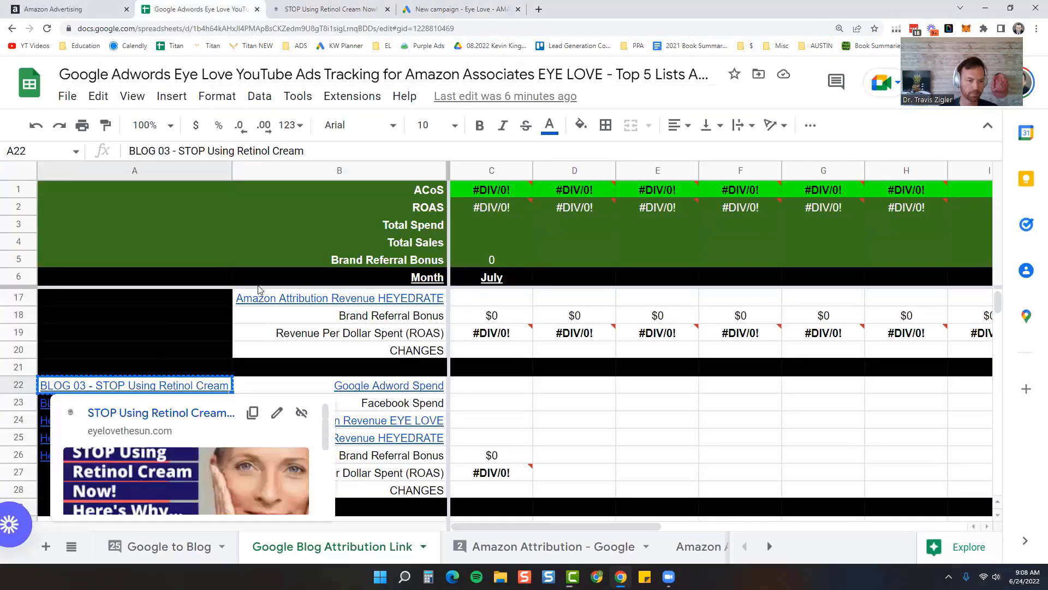
pyautogui.click(459, 9)
pyautogui.scroll(-3, 333, 404)
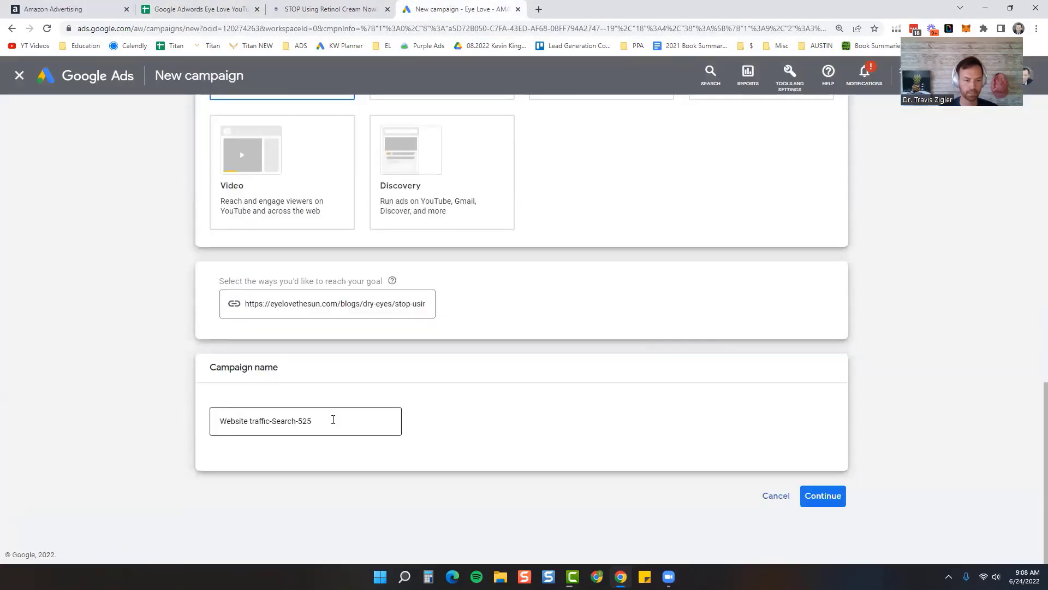
pyautogui.tripleClick(333, 419)
pyautogui.hotkey('ctrl', 'v')
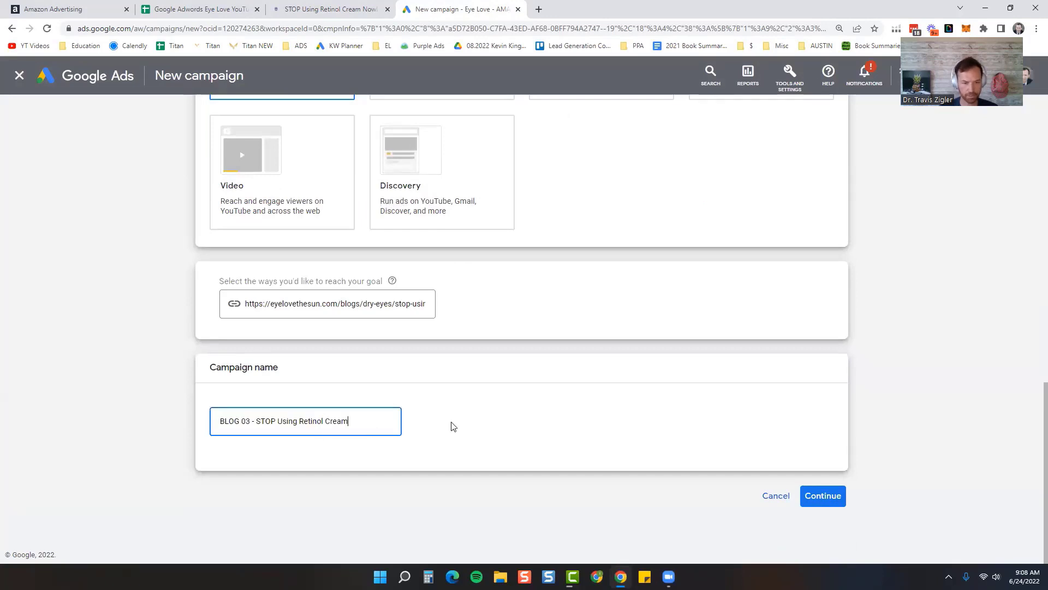
# Step: Start a new campaign with a $10 daily budget and bidding focused on Clicks
pyautogui.click(813, 496)
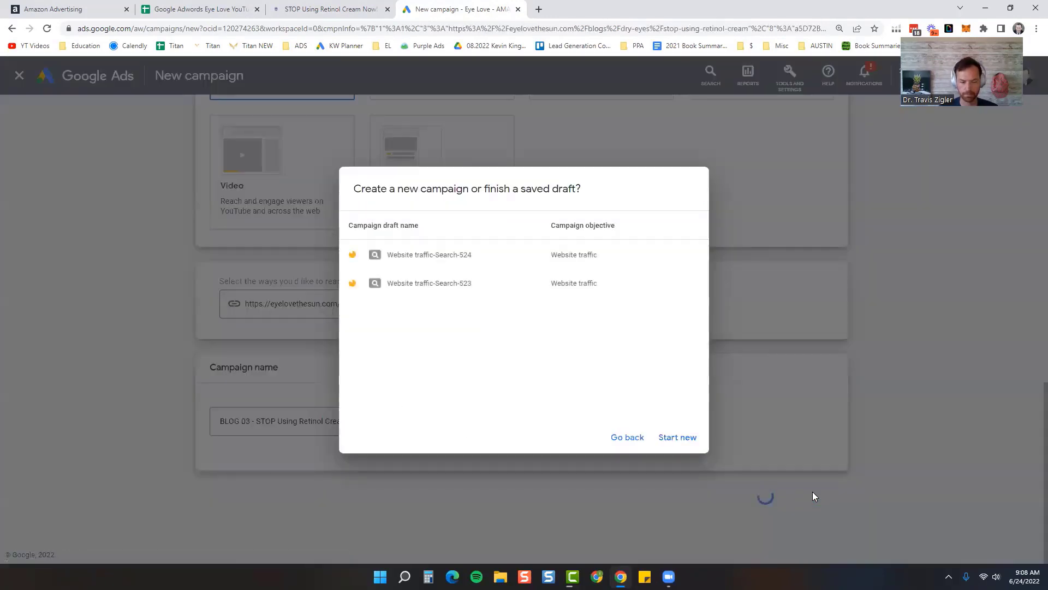
pyautogui.click(683, 446)
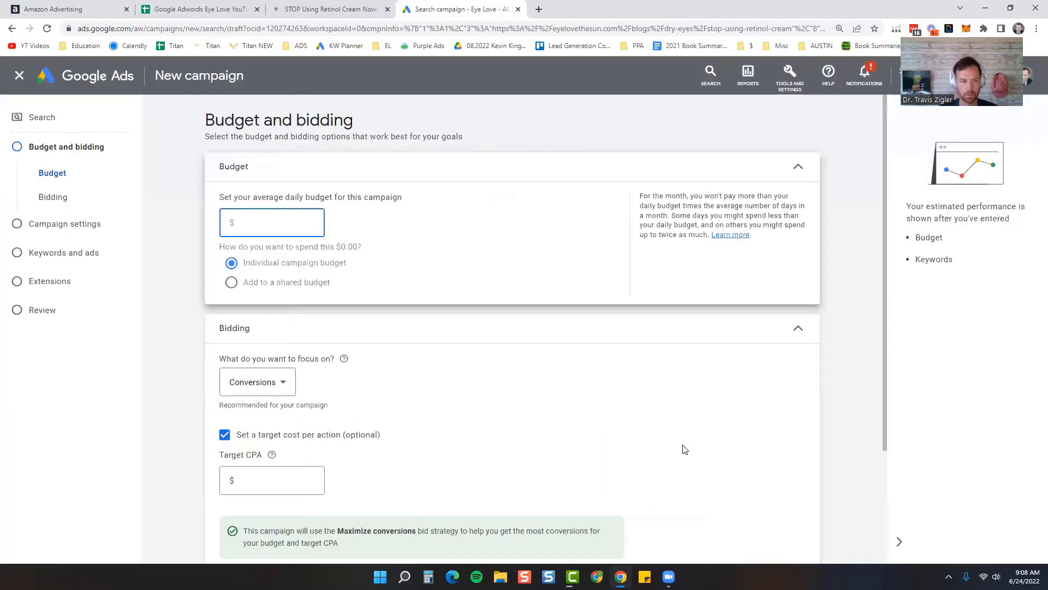
pyautogui.write('10')
pyautogui.scroll(-1, 194, 387)
pyautogui.scroll(-3, 194, 388)
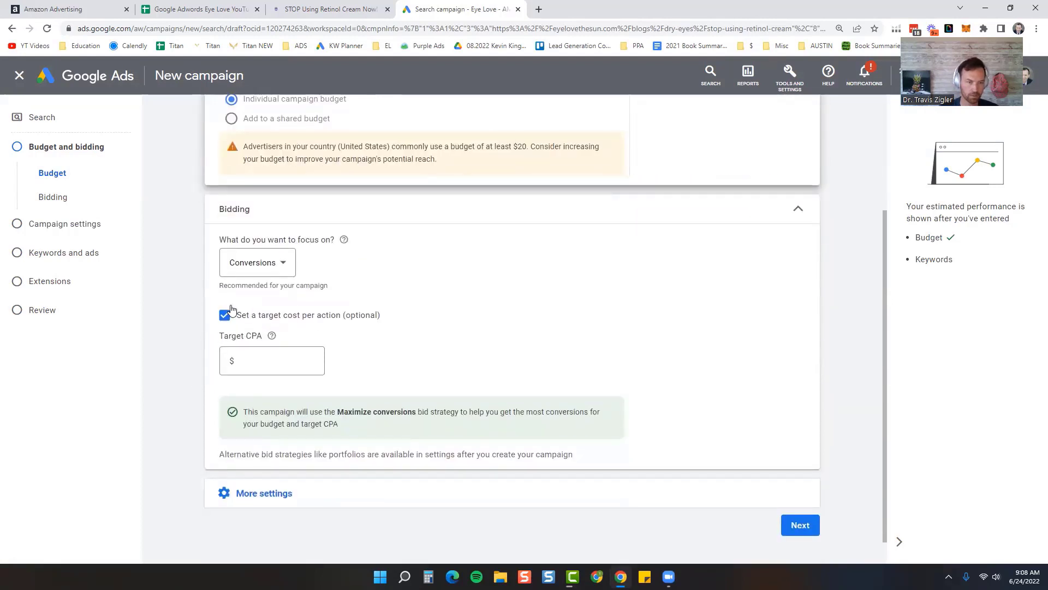
pyautogui.click(254, 262)
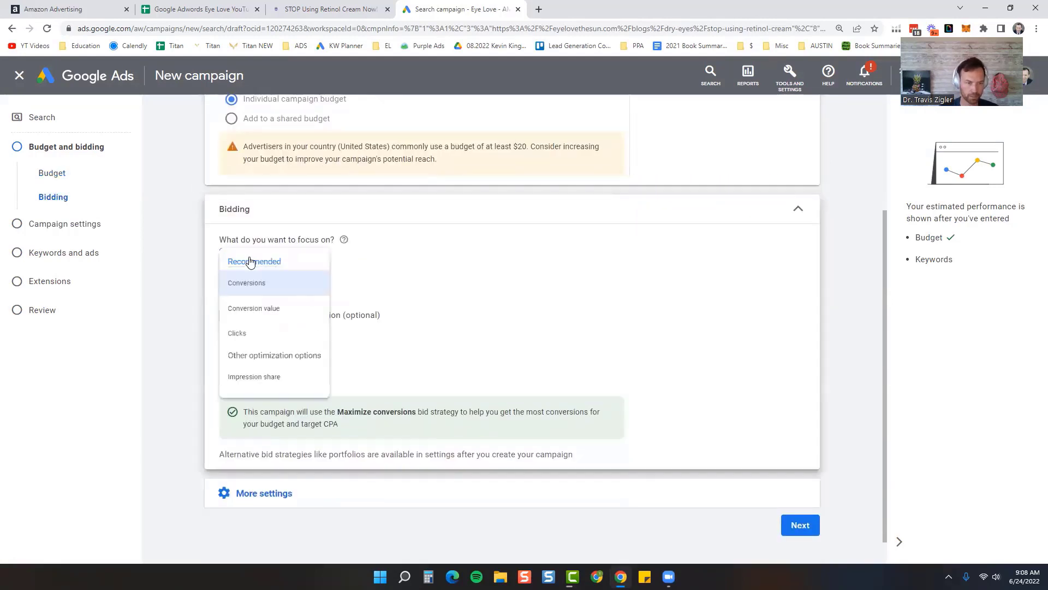
pyautogui.click(254, 344)
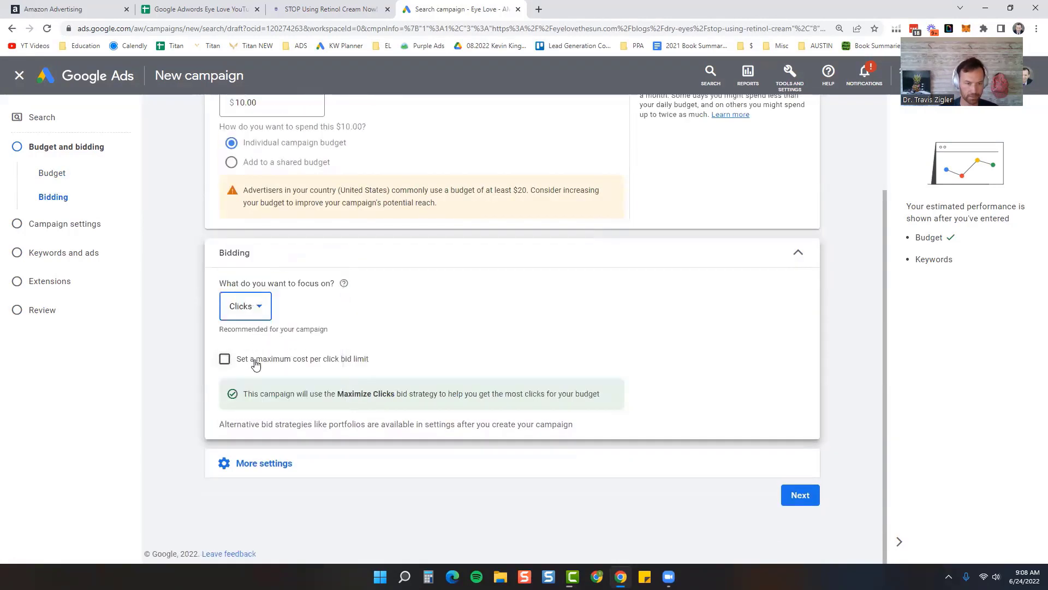
pyautogui.click(801, 496)
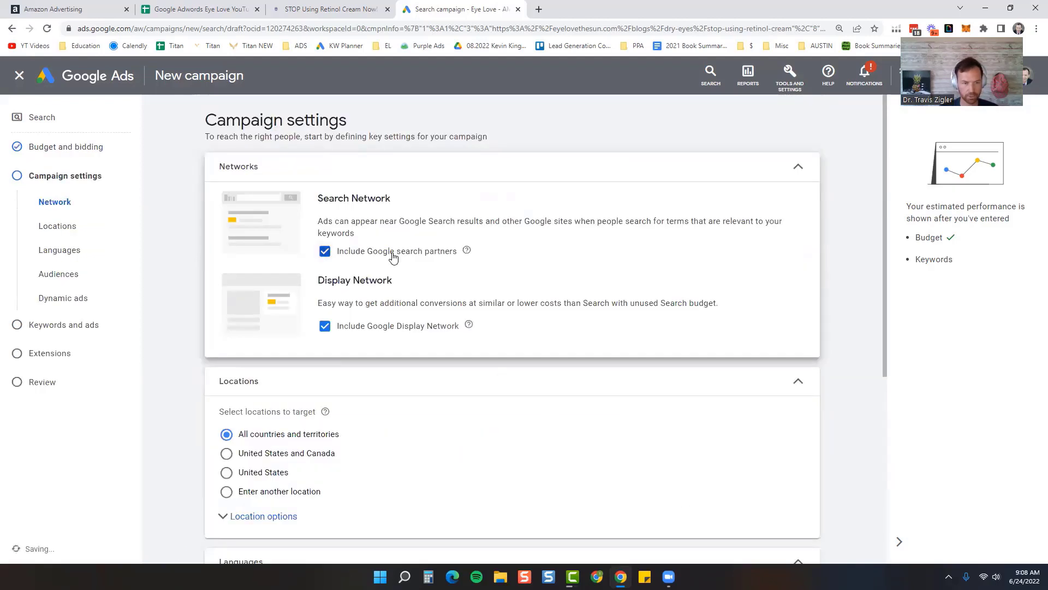
# Step: Keep search partners, exclude the Display Network, and target only the United States
pyautogui.click(391, 252)
pyautogui.click(390, 251)
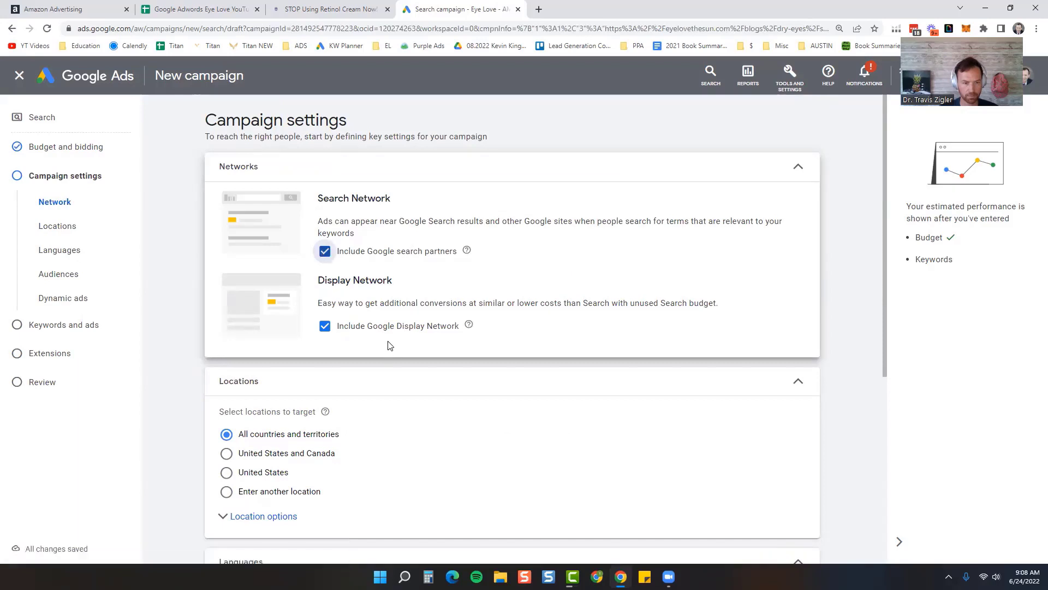
pyautogui.click(387, 330)
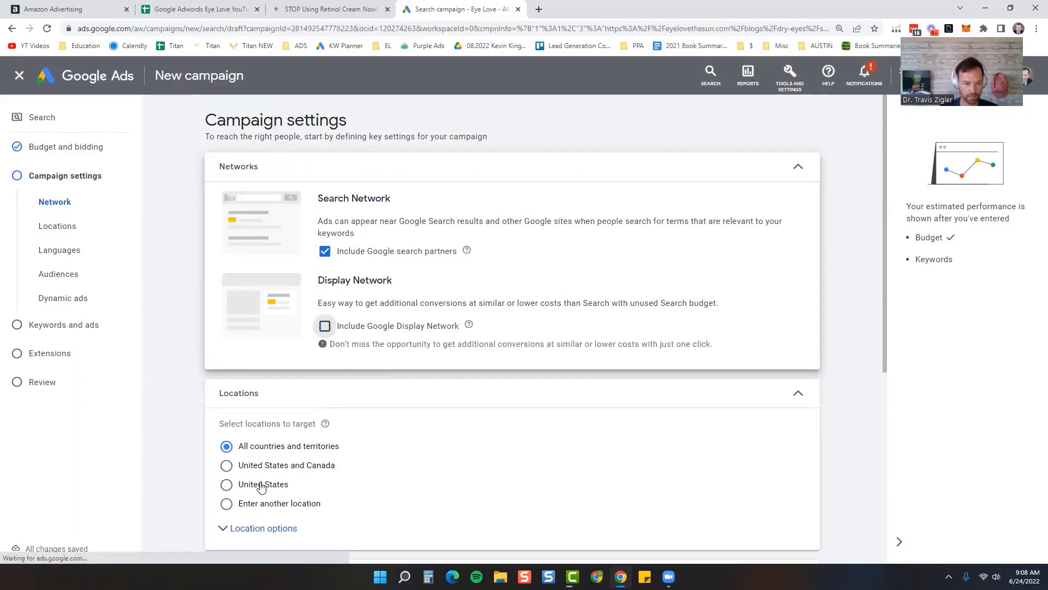
pyautogui.click(261, 484)
pyautogui.scroll(-2, 759, 418)
pyautogui.scroll(-5, 758, 418)
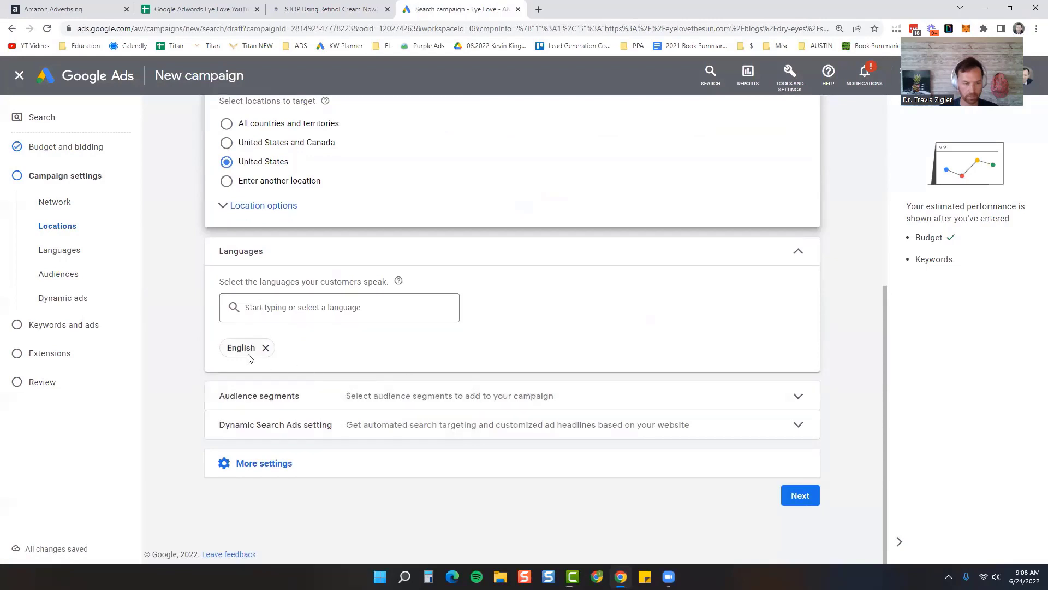
pyautogui.click(800, 495)
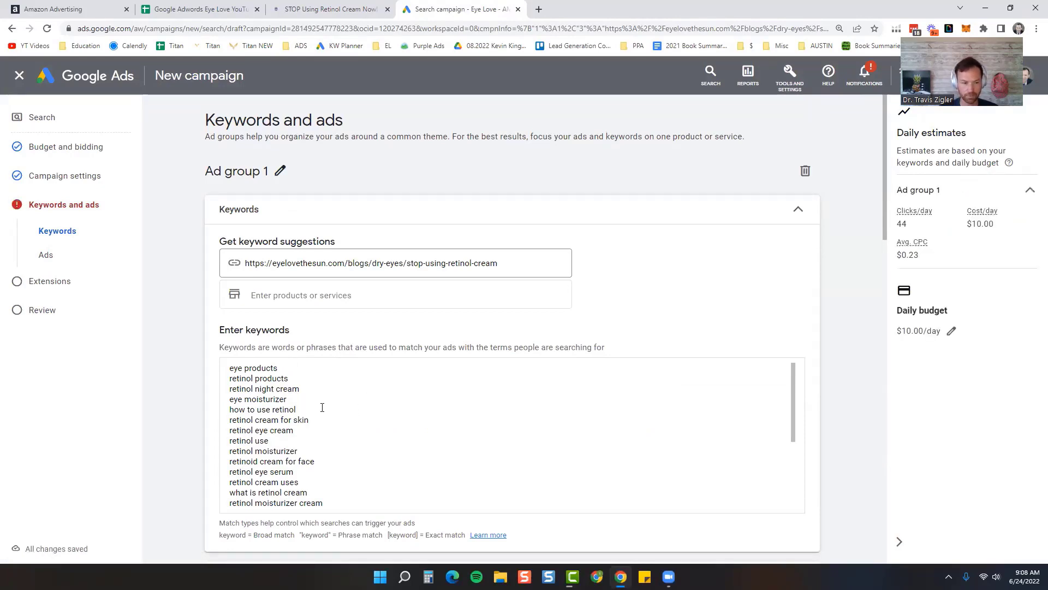
# Step: Delete all suggested keywords and enter "retinol" and [retinol] on separate lines
pyautogui.scroll(-10, 322, 408)
pyautogui.scroll(2, 178, 416)
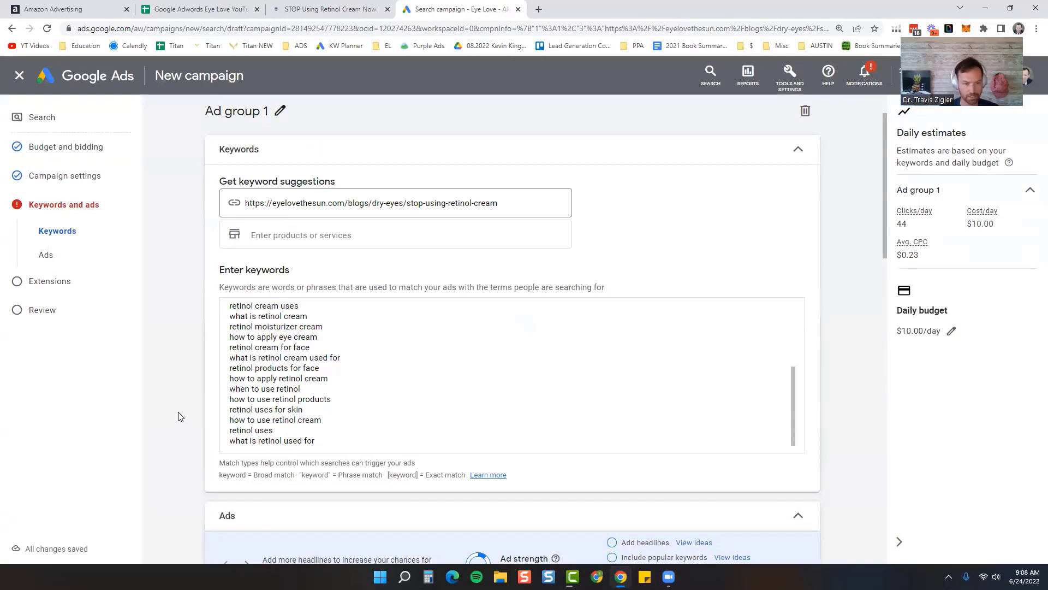
pyautogui.scroll(-1, 360, 423)
pyautogui.scroll(1, 322, 416)
pyautogui.moveTo(362, 441); pyautogui.dragTo(186, 278)
pyautogui.press('BackSpace')
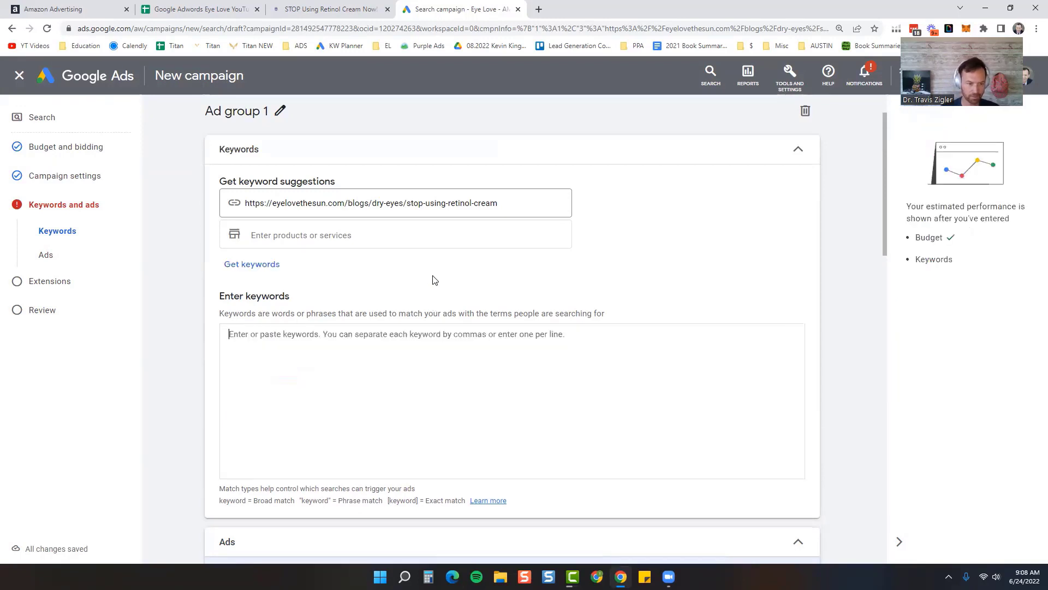
pyautogui.write('"')
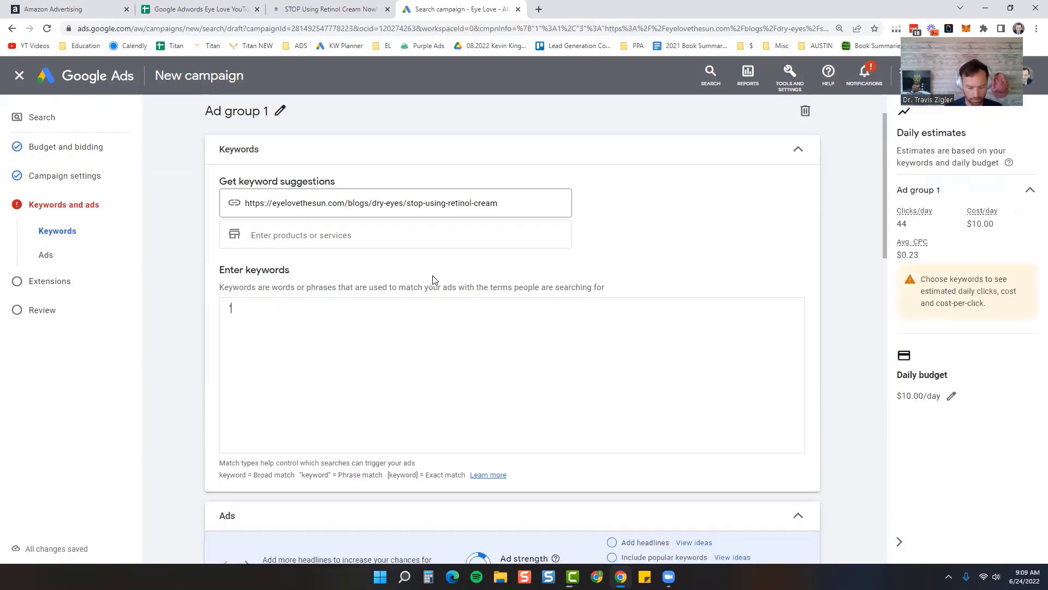
pyautogui.write('retinol"')
pyautogui.press('Return')
pyautogui.write('[retinol')
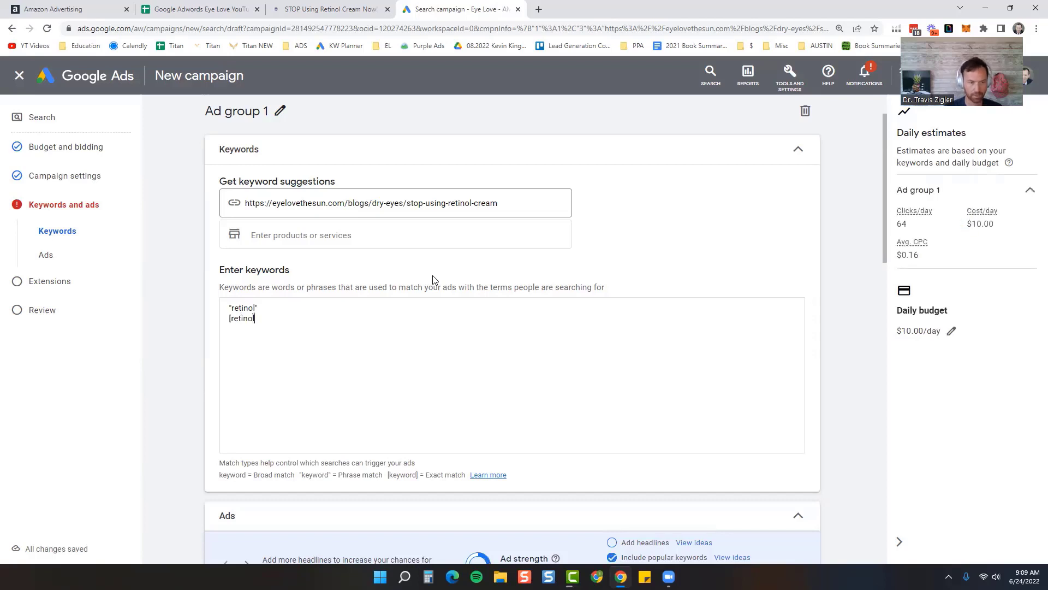
pyautogui.write(']')
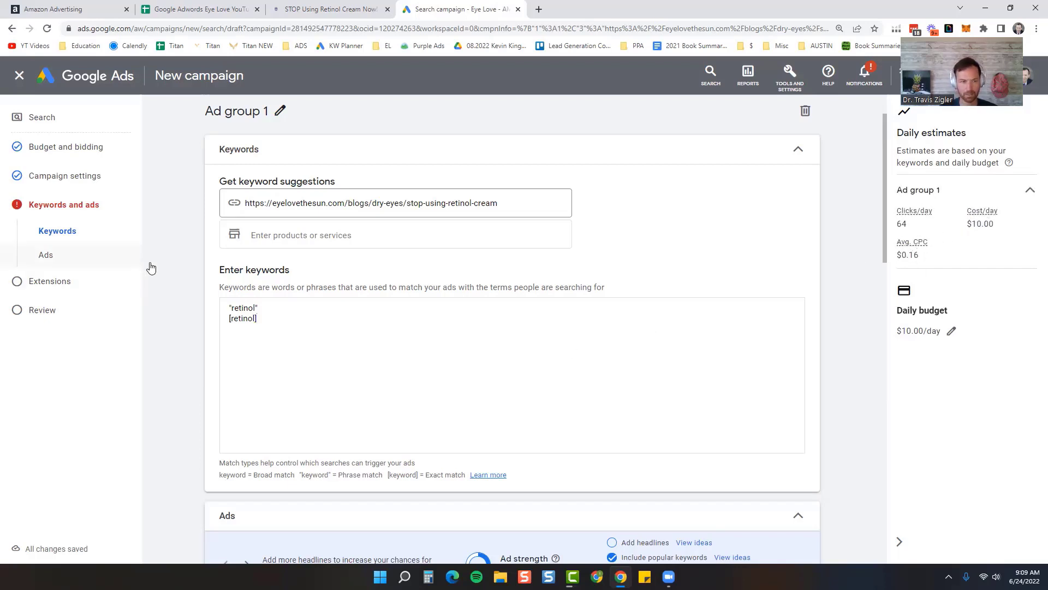
# Step: Move the What You Need to Know headline into the second headline slot
pyautogui.scroll(-7, 203, 277)
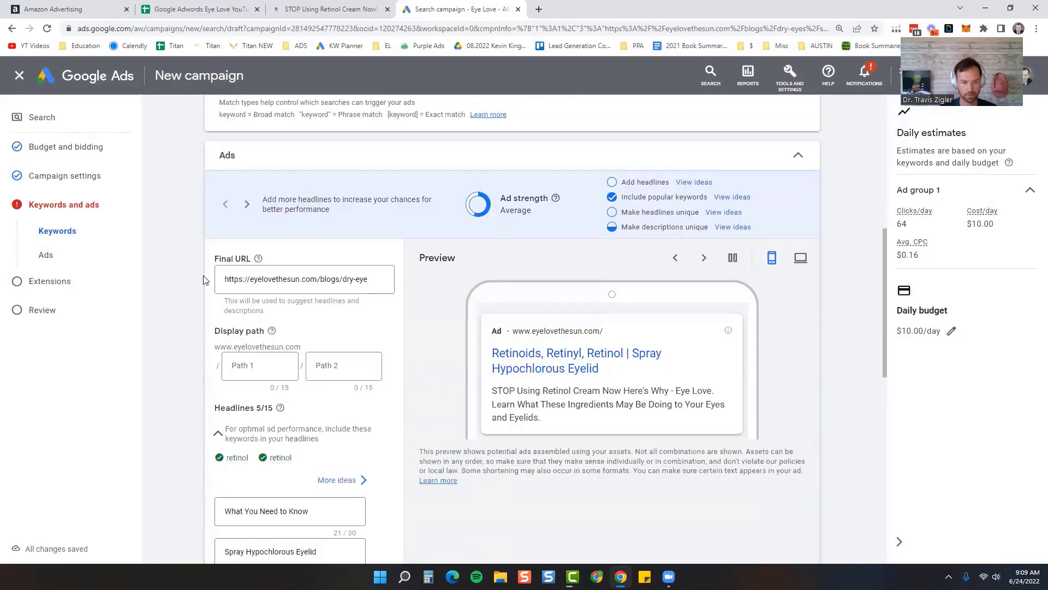
pyautogui.scroll(-1, 203, 280)
pyautogui.scroll(-2, 203, 279)
pyautogui.click(251, 328)
pyautogui.tripleClick(251, 327)
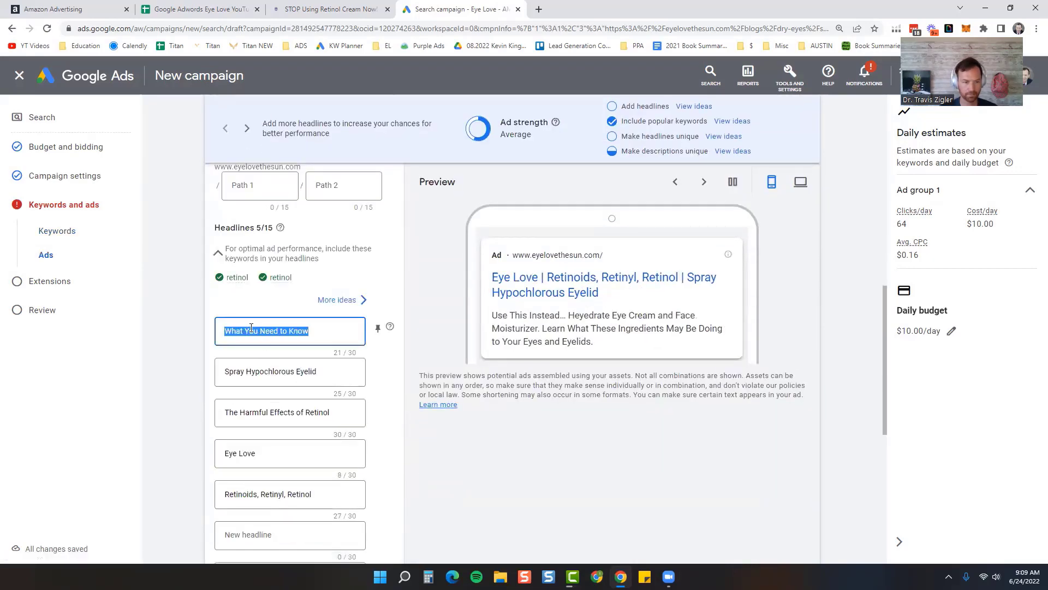
pyautogui.hotkey('ctrl', 'x')
pyautogui.click(256, 371)
pyautogui.hotkey('ctrl', 'a')
pyautogui.hotkey('ctrl', 'v')
# Step: Make Stop Using Retinol Cream Now the first headline, pinned to position 1
pyautogui.click(258, 330)
pyautogui.write('Stop U')
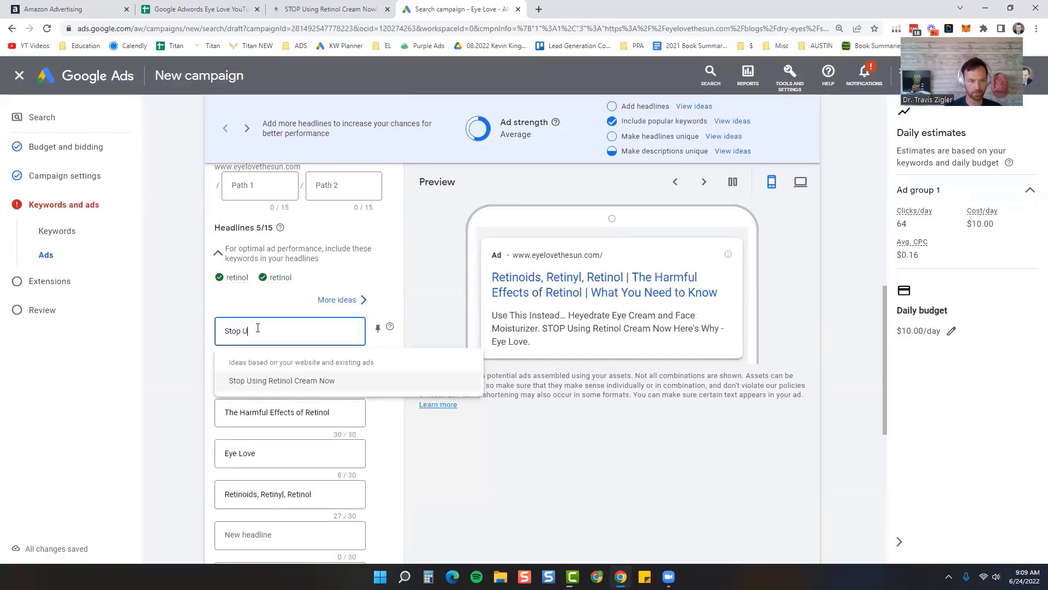
pyautogui.click(274, 381)
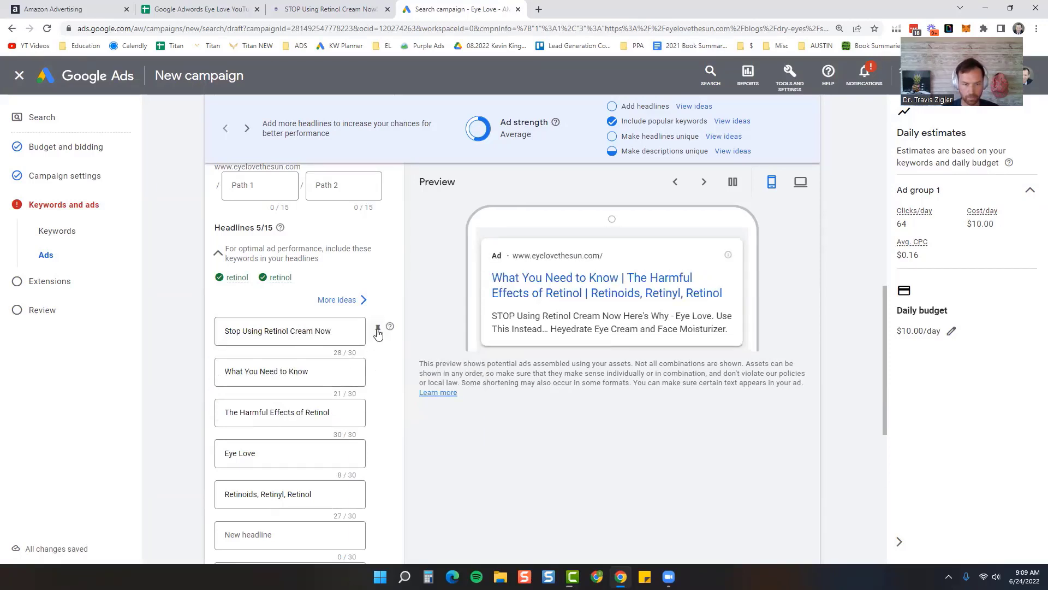
pyautogui.click(376, 328)
pyautogui.click(457, 192)
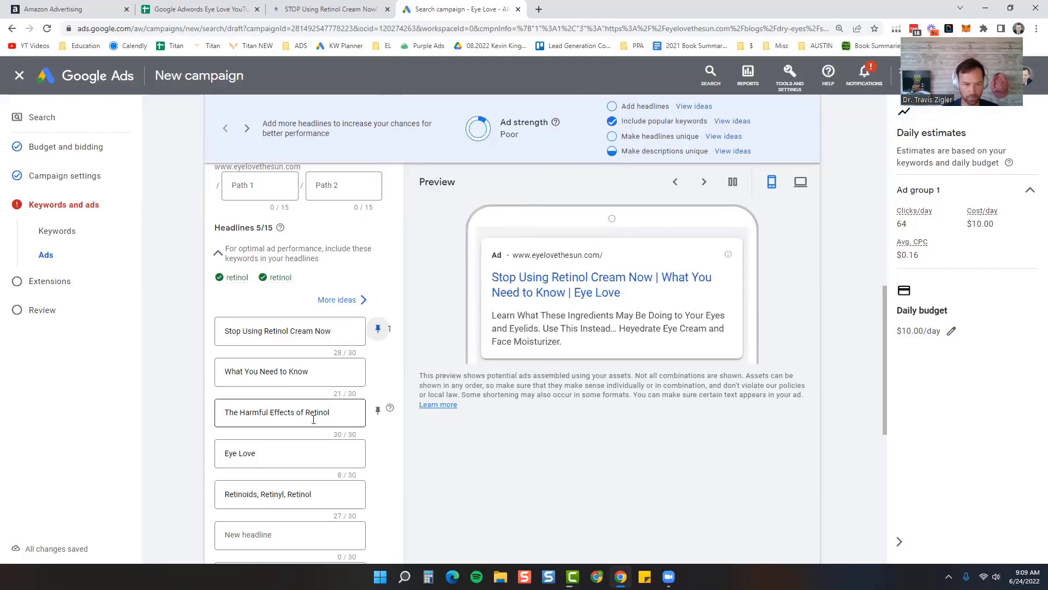
# Step: Replace the Eye Love headline with 'What to Use Instead'
pyautogui.scroll(-1, 299, 430)
pyautogui.tripleClick(251, 395)
pyautogui.write('What to Use IN')
pyautogui.press('BackSpace')
pyautogui.write('nstead')
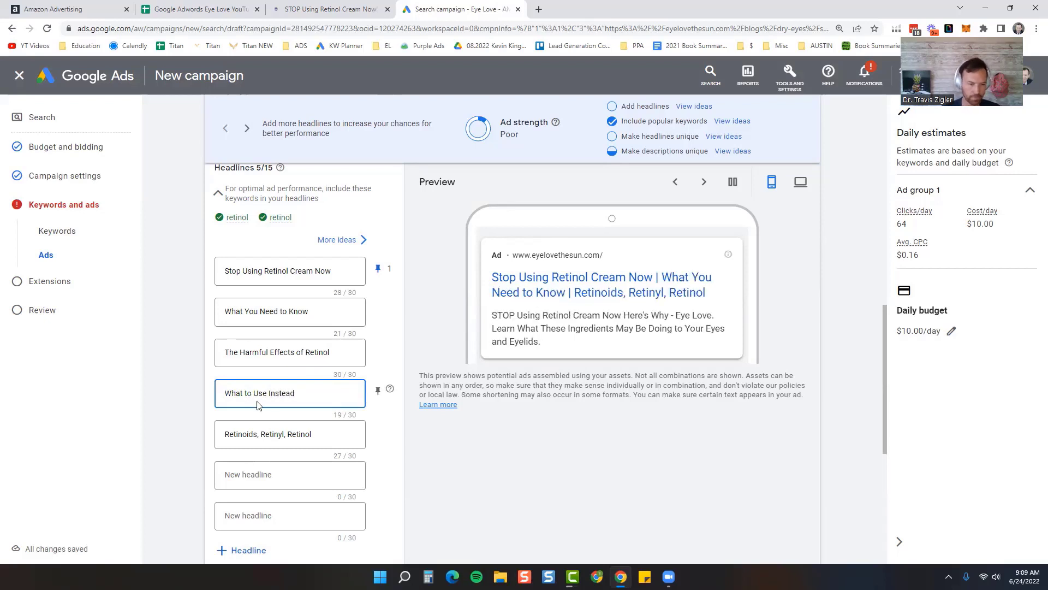
# Step: Replace the Retinoids, Retinyl, Retinol headline with the Here's Why suggestion
pyautogui.press('Tab')
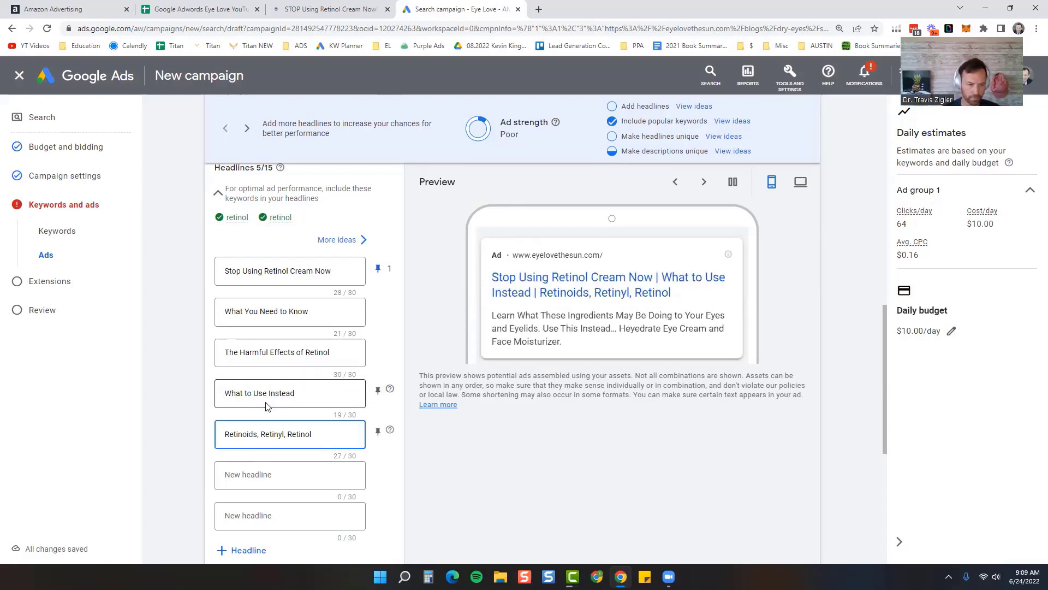
pyautogui.press('BackSpace')
pyautogui.press('BackSpace')
pyautogui.press('BackSpace')
pyautogui.press('BackSpace')
pyautogui.press('BackSpace')
pyautogui.press('BackSpace')
pyautogui.press('BackSpace')
pyautogui.press('BackSpace')
pyautogui.press('BackSpace')
pyautogui.press('BackSpace')
pyautogui.press('BackSpace')
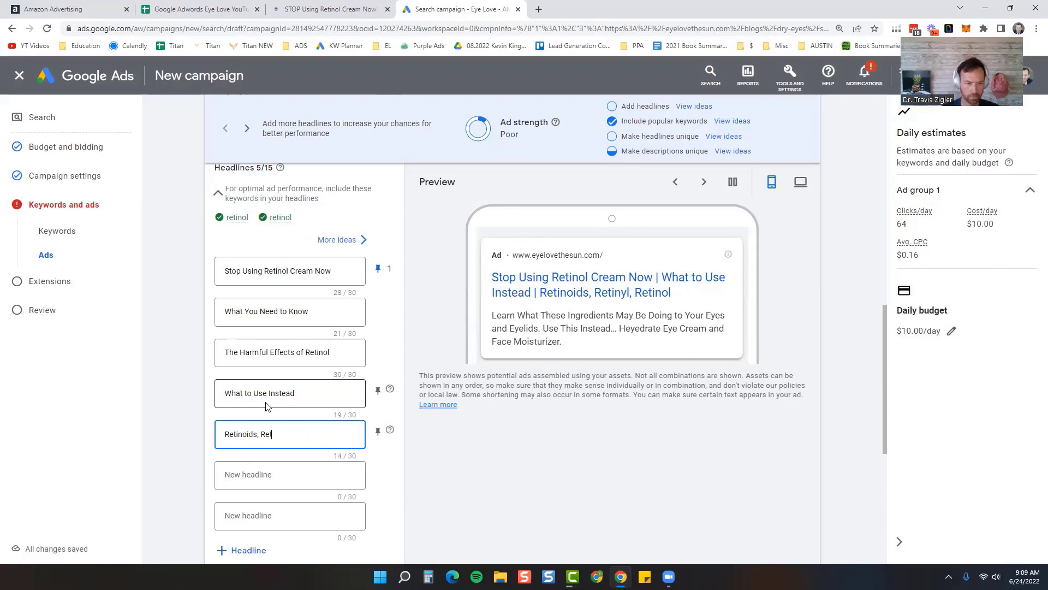
pyautogui.press('BackSpace')
pyautogui.press('BackSpace')
pyautogui.press('BackSpace')
pyautogui.press('BackSpace')
pyautogui.press('BackSpace')
pyautogui.press('BackSpace')
pyautogui.press('BackSpace')
pyautogui.press('BackSpace')
pyautogui.press('BackSpace')
pyautogui.press('BackSpace')
pyautogui.press('BackSpace')
pyautogui.press('BackSpace')
pyautogui.press('BackSpace')
pyautogui.press('BackSpace')
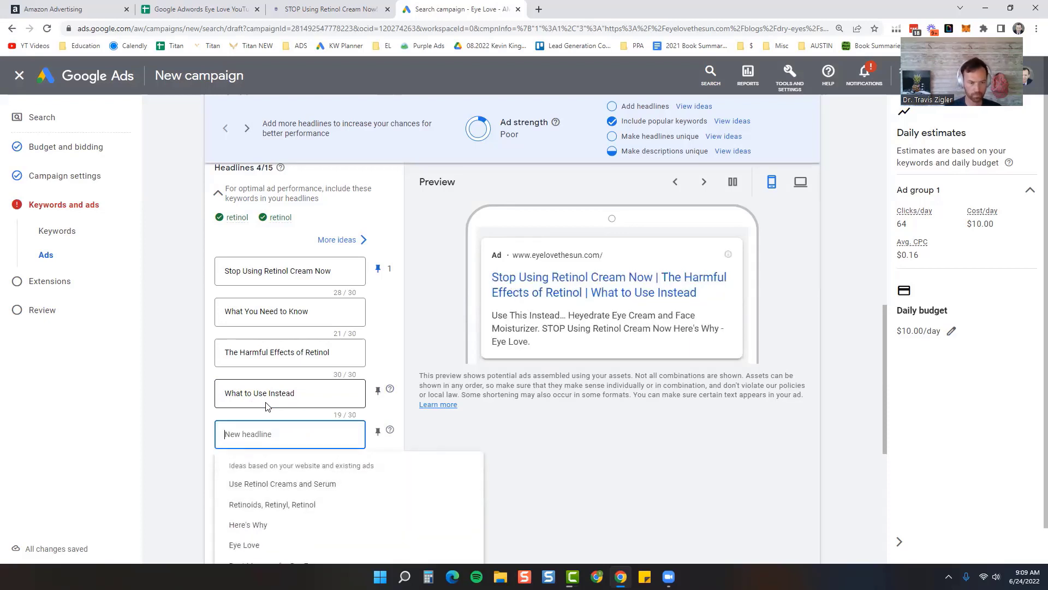
pyautogui.click(182, 434)
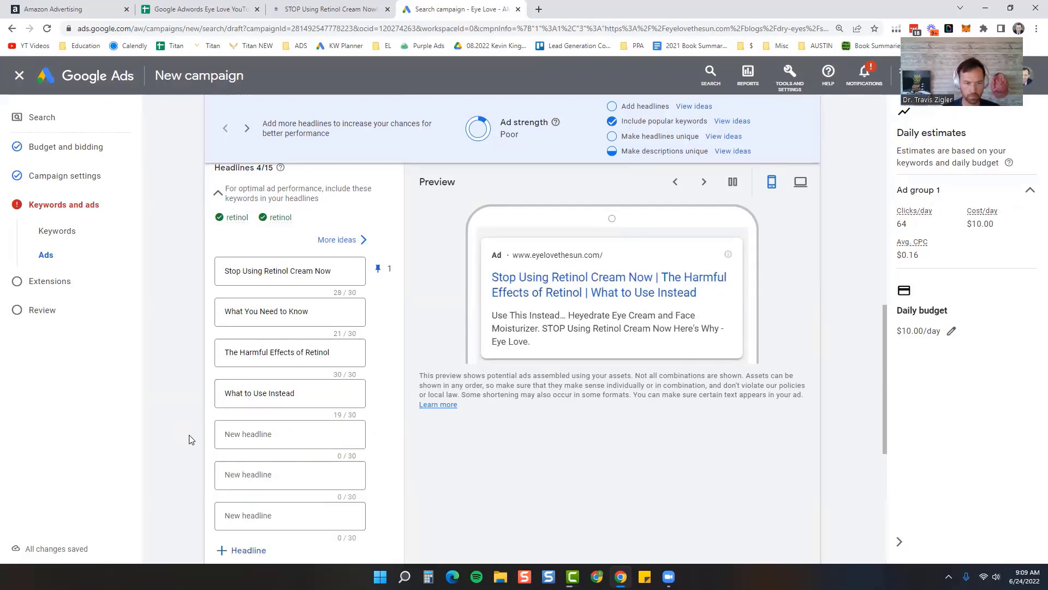
pyautogui.click(243, 434)
pyautogui.click(257, 527)
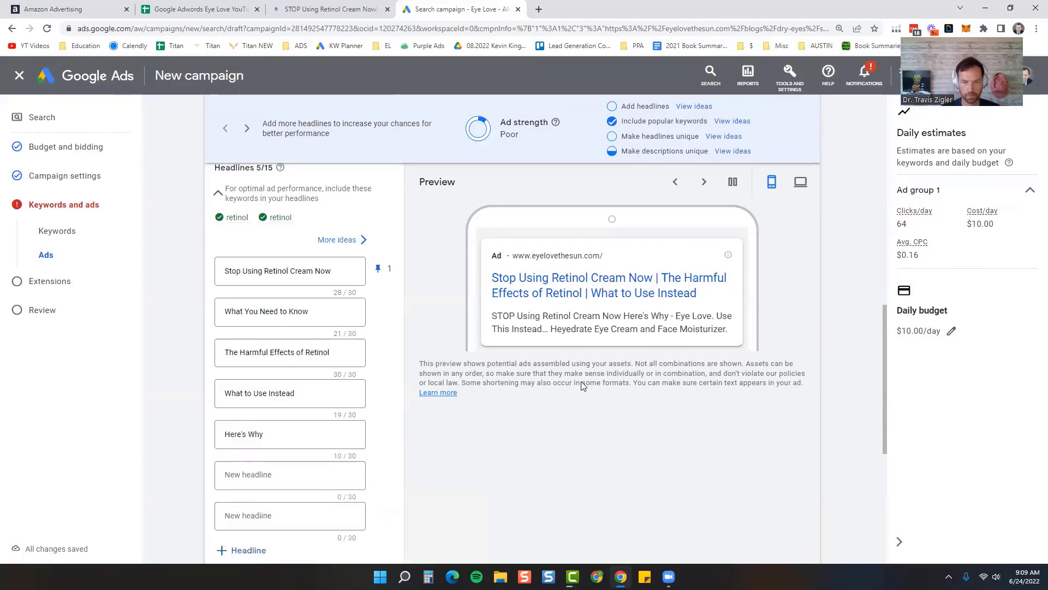
# Step: Replace the first description with a suggested description
pyautogui.scroll(-4, 279, 404)
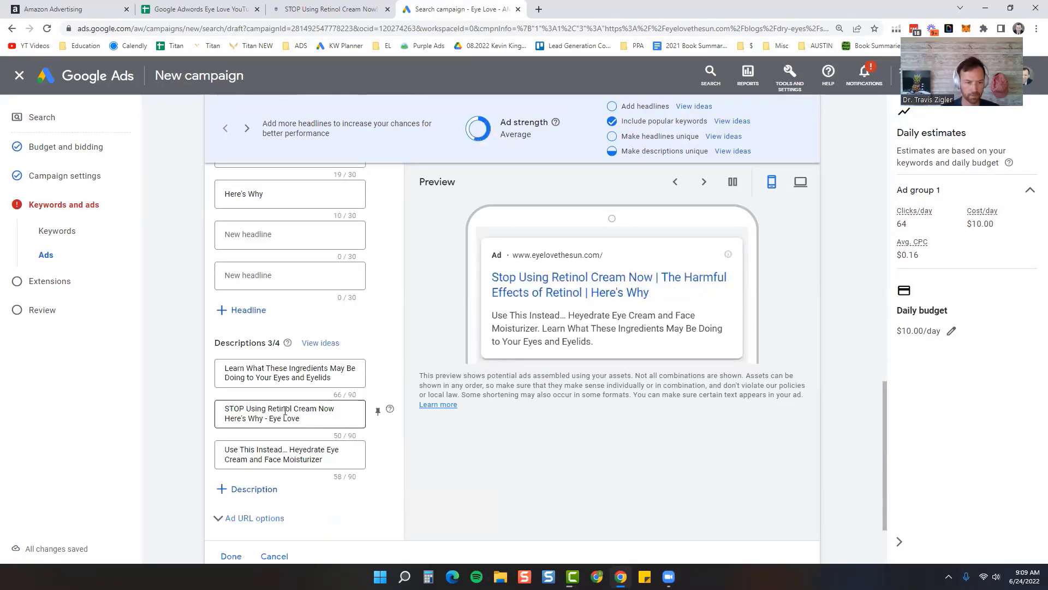
pyautogui.tripleClick(264, 367)
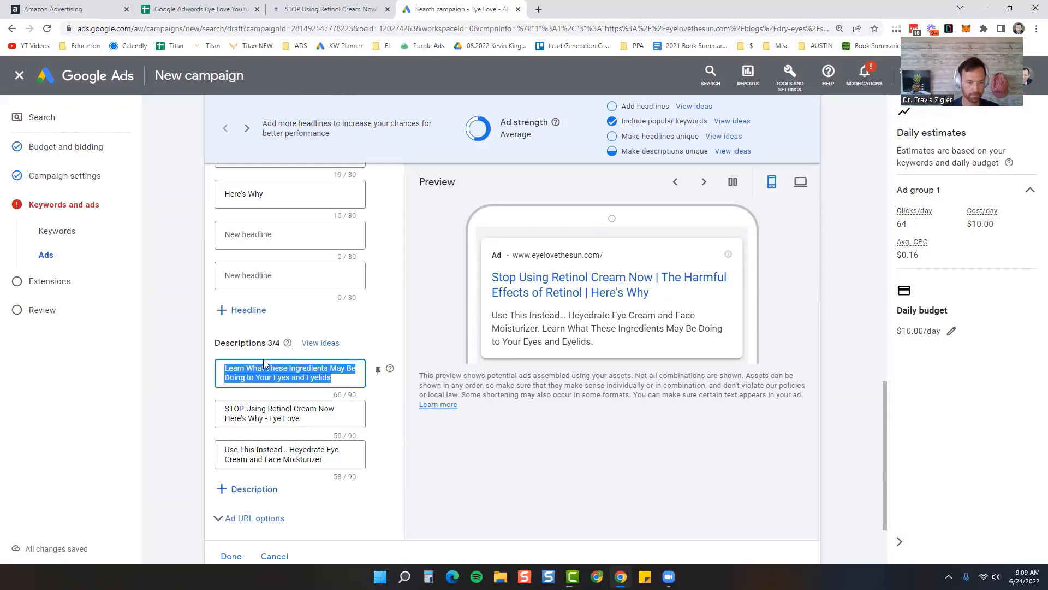
pyautogui.press('BackSpace')
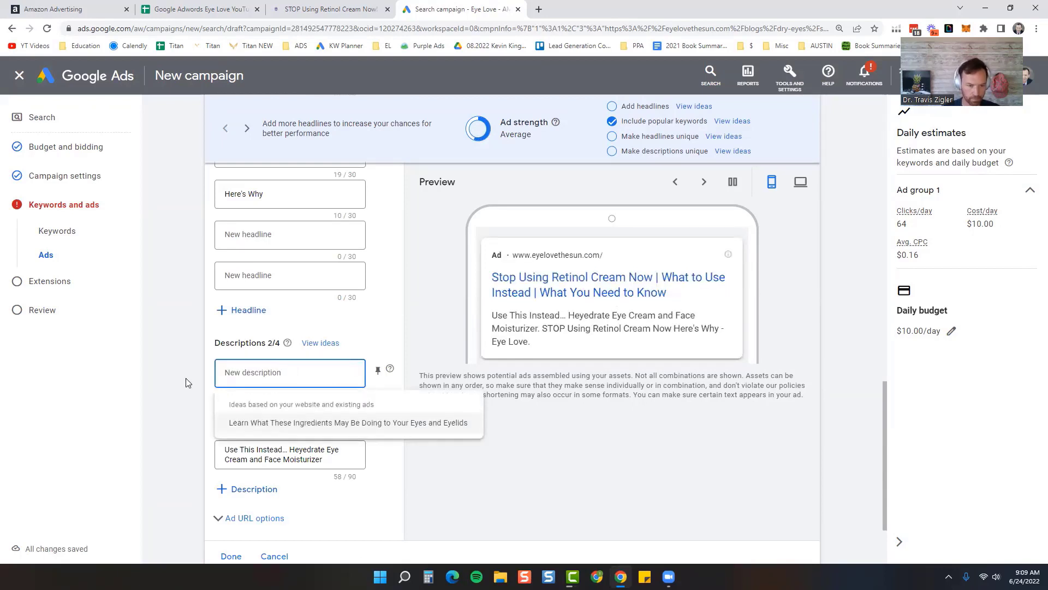
pyautogui.click(190, 381)
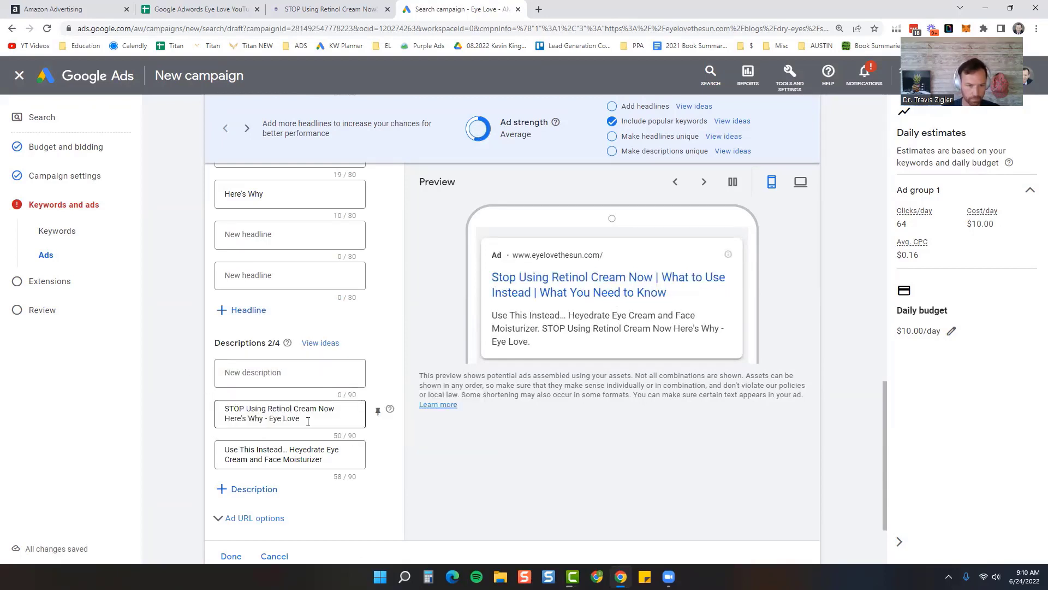
pyautogui.click(291, 371)
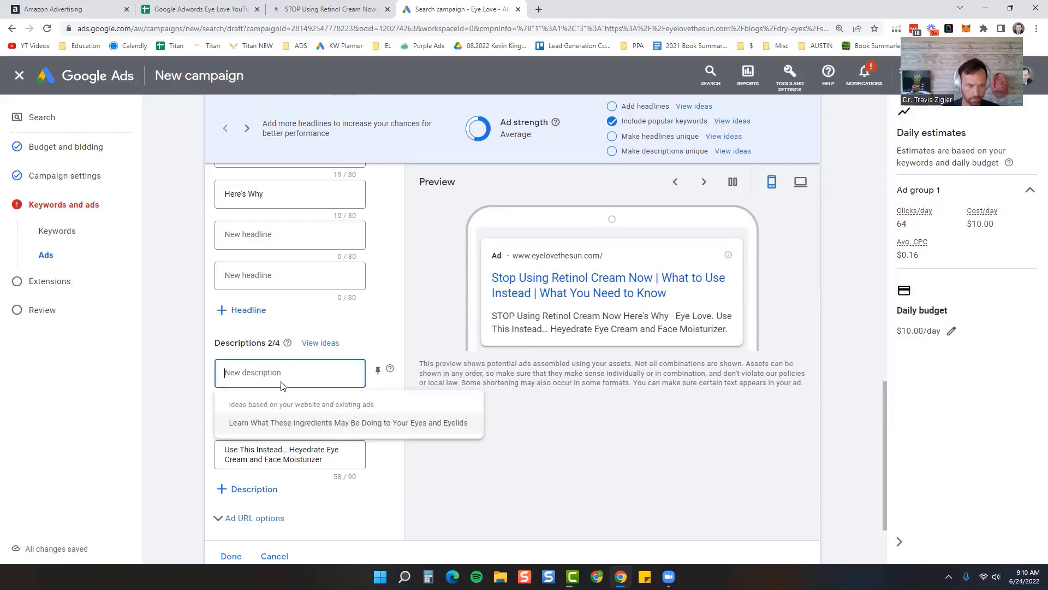
pyautogui.click(283, 423)
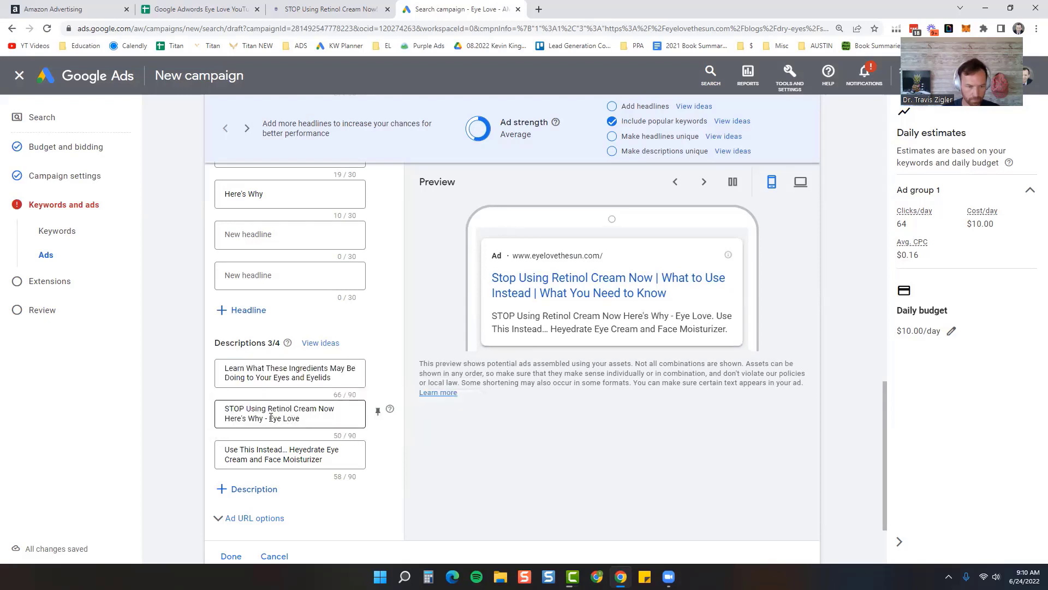
# Step: Change the second description to 'STOP Using Retinol Cream Now - Here's Why' and finish the ad
pyautogui.moveTo(269, 418); pyautogui.dragTo(309, 422)
pyautogui.press('BackSpace')
pyautogui.press('BackSpace')
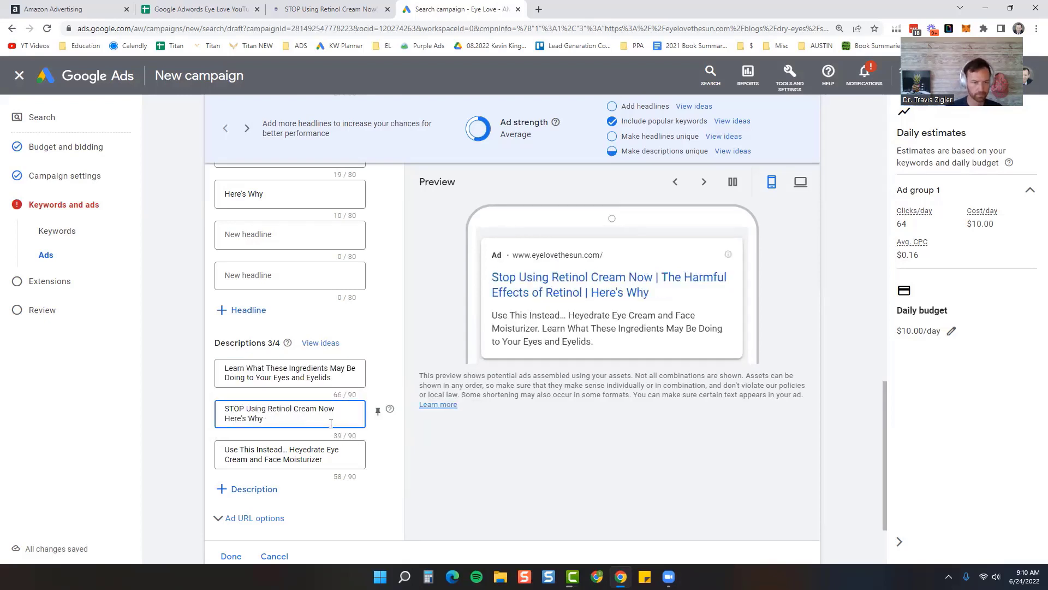
pyautogui.click(342, 410)
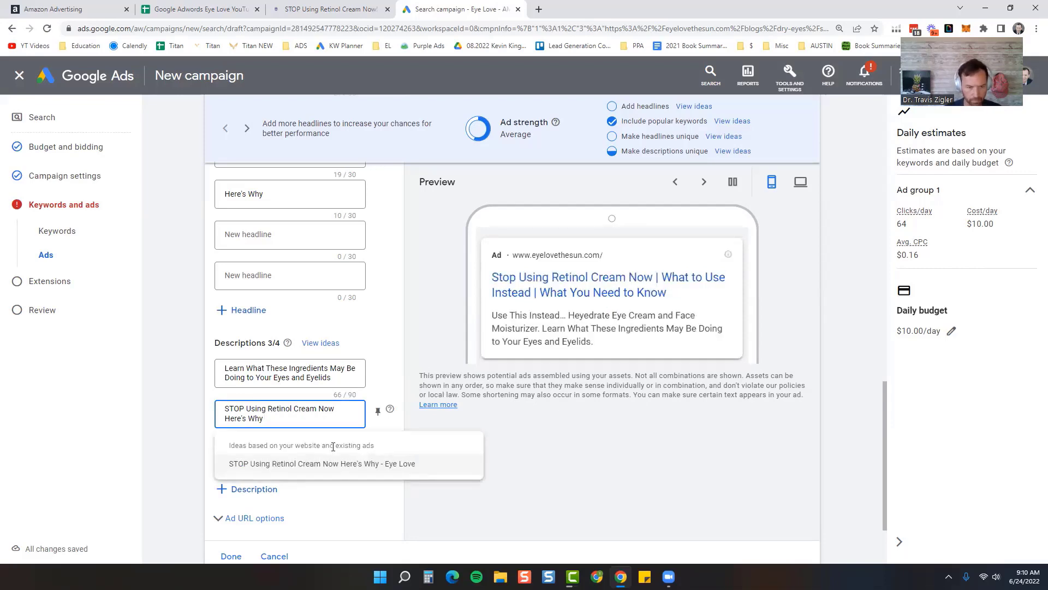
pyautogui.write('-')
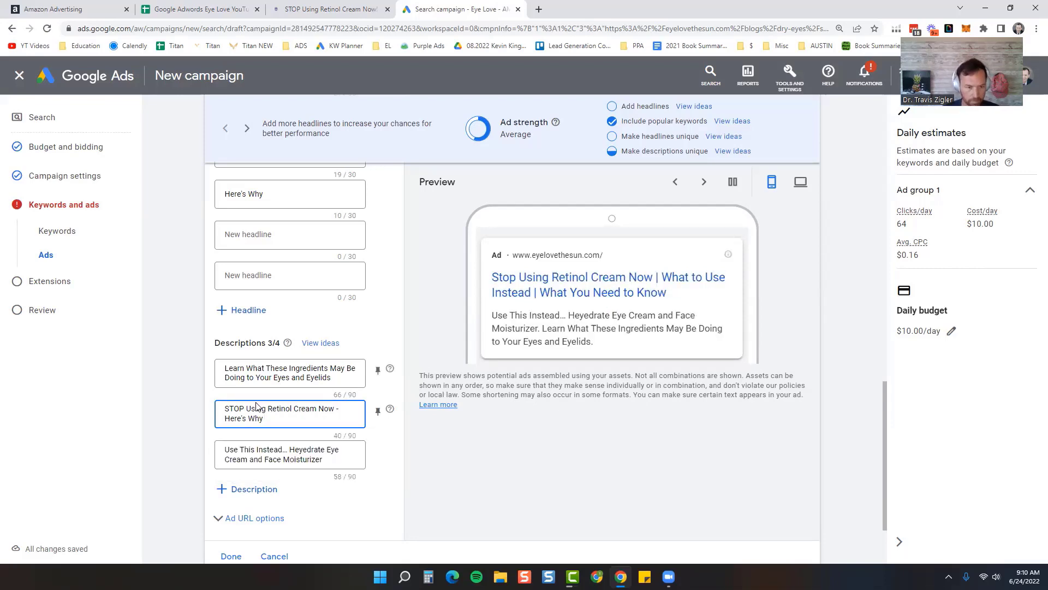
pyautogui.scroll(10, 268, 310)
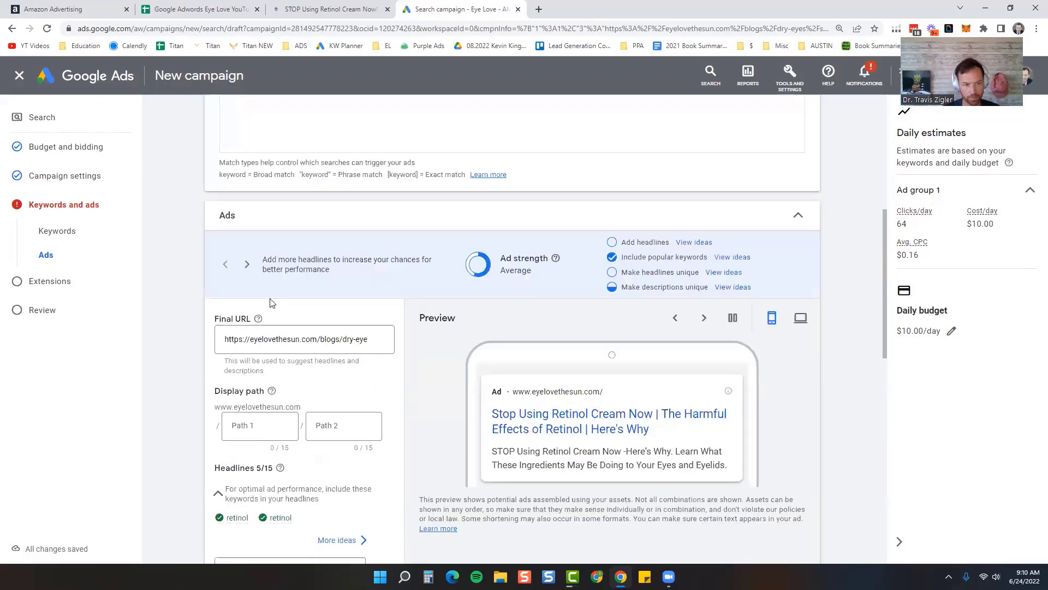
pyautogui.scroll(-9, 206, 360)
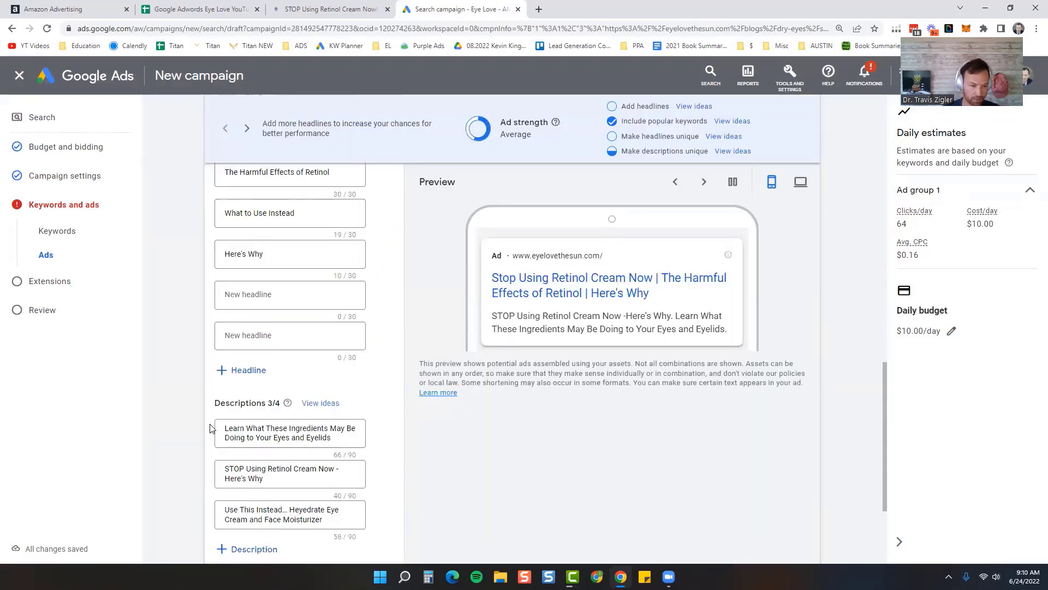
pyautogui.scroll(-2, 212, 448)
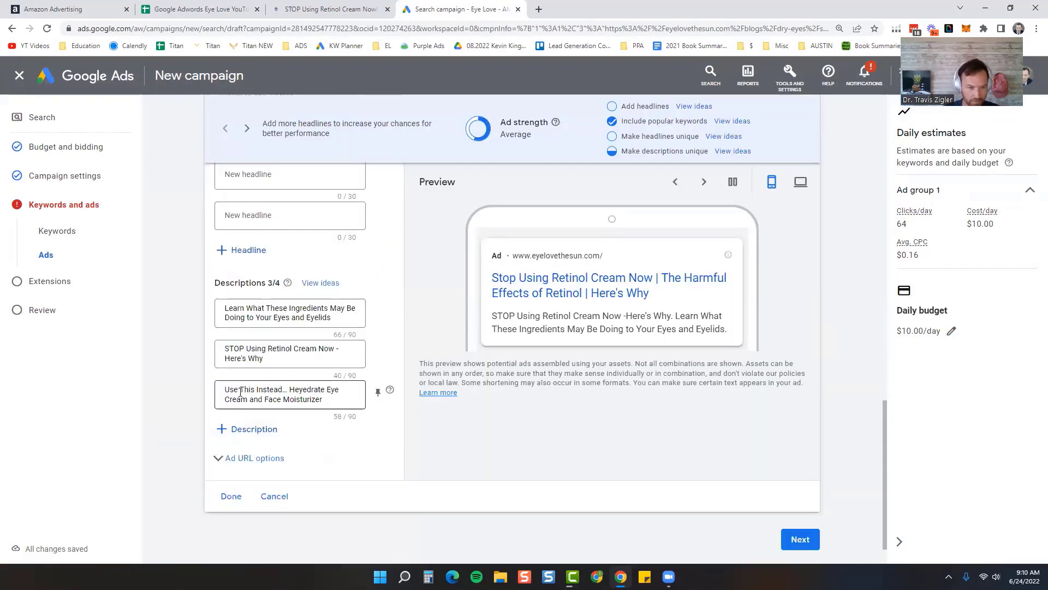
pyautogui.scroll(-1, 226, 448)
pyautogui.click(224, 457)
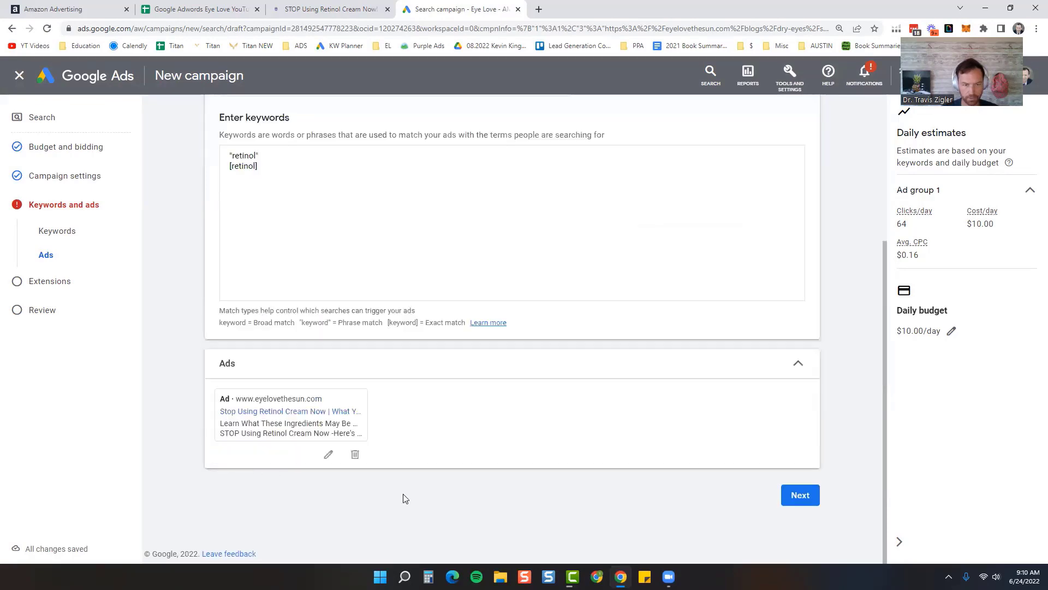
# Step: Switch to campaign-level sitelink extensions and begin a new sitelink's text
pyautogui.click(808, 495)
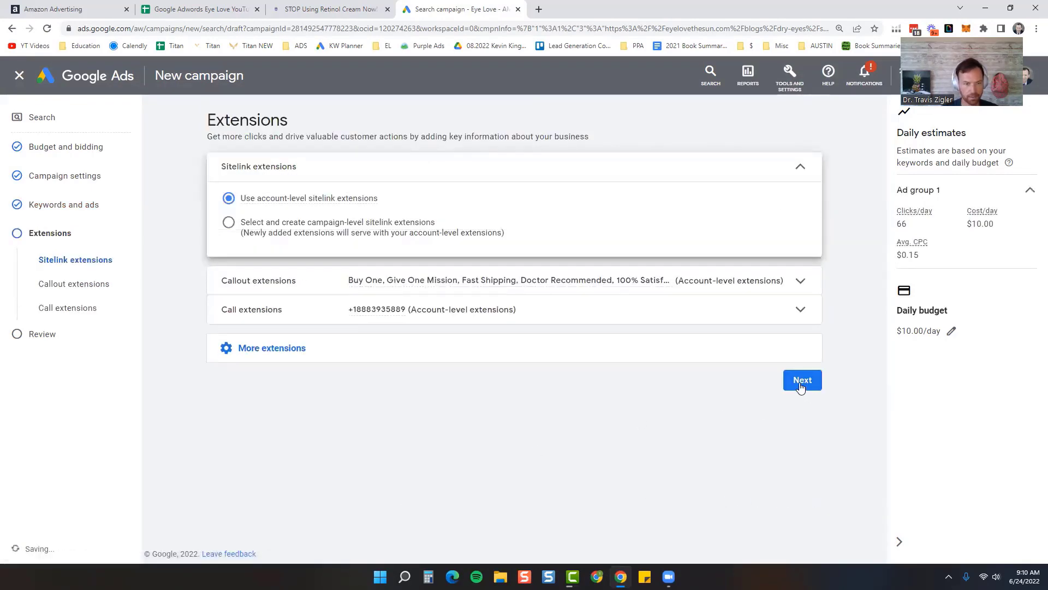
pyautogui.click(346, 228)
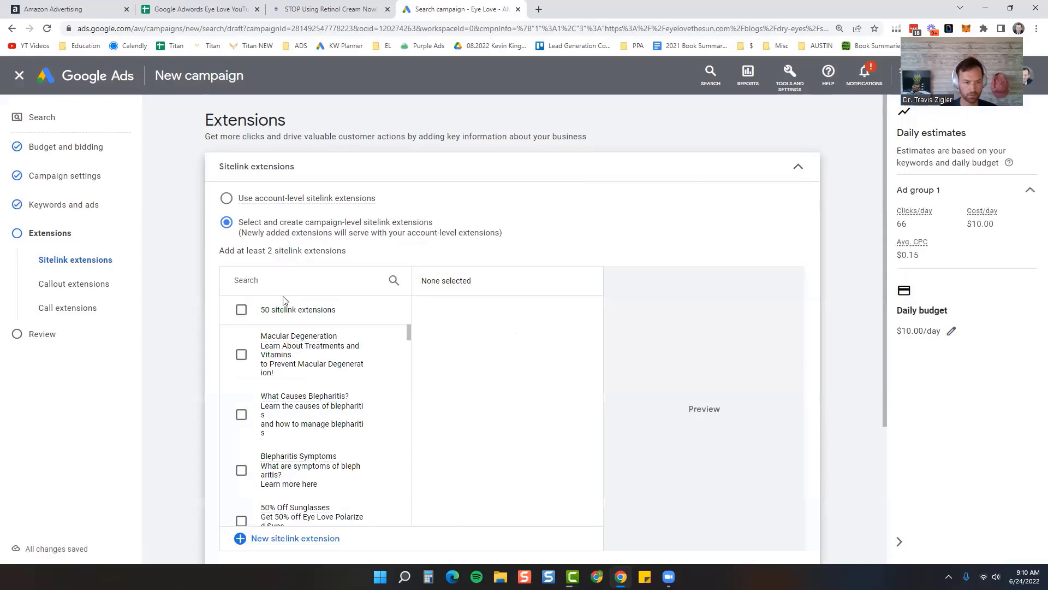
pyautogui.scroll(-1, 295, 289)
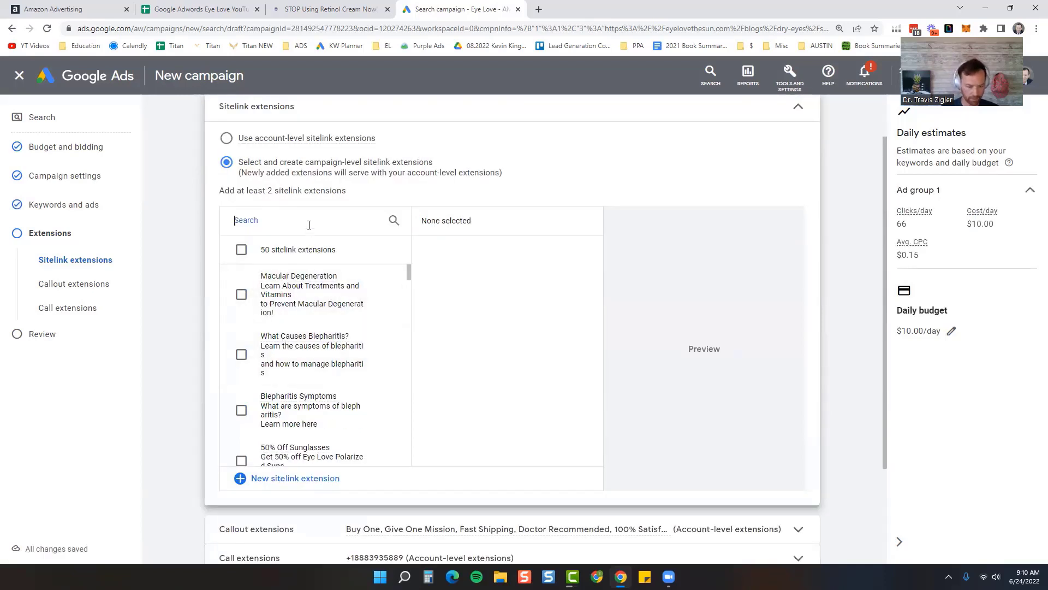
pyautogui.write('retinol')
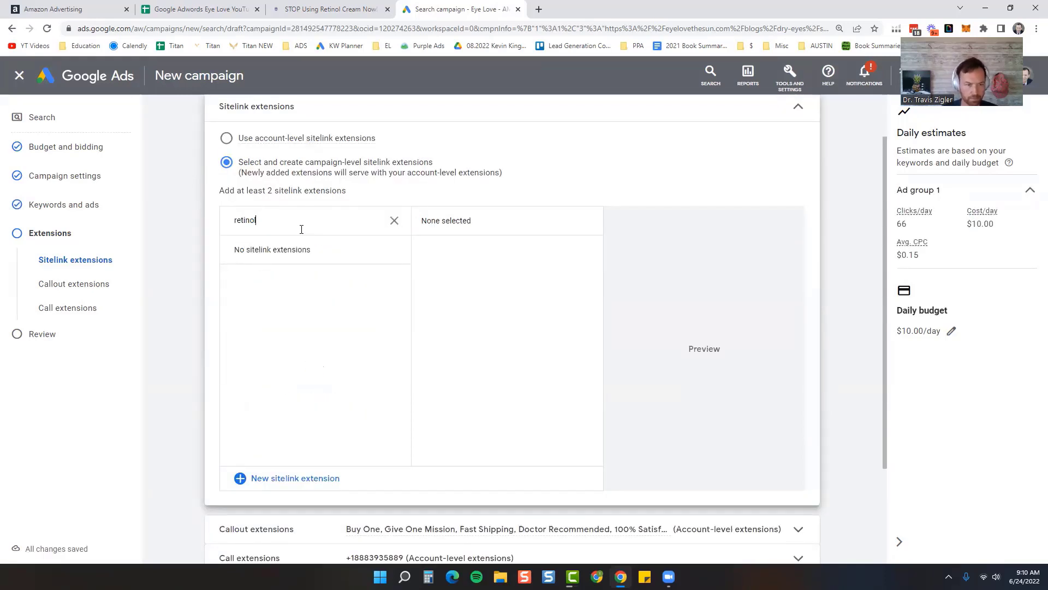
pyautogui.click(290, 477)
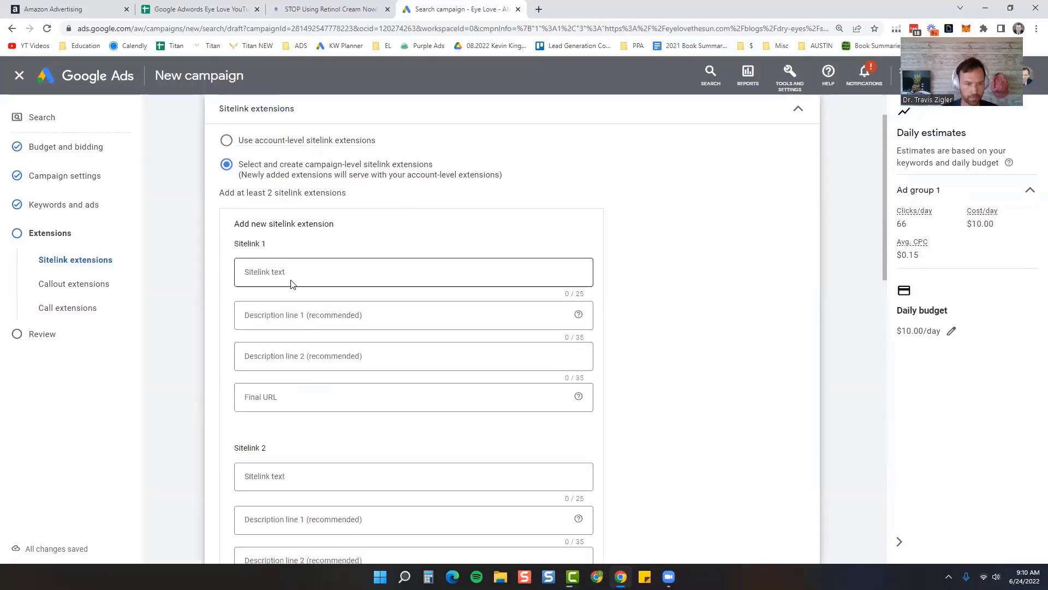
pyautogui.click(333, 272)
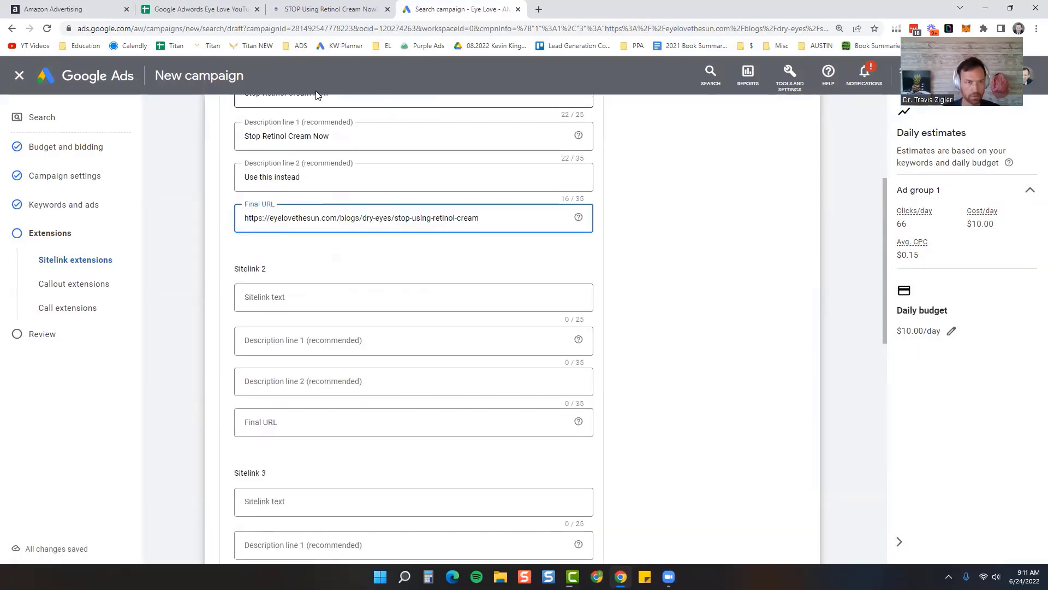
# Step: Go back to the Eye Love blog and open its dry-eyes article index
pyautogui.click(337, 4)
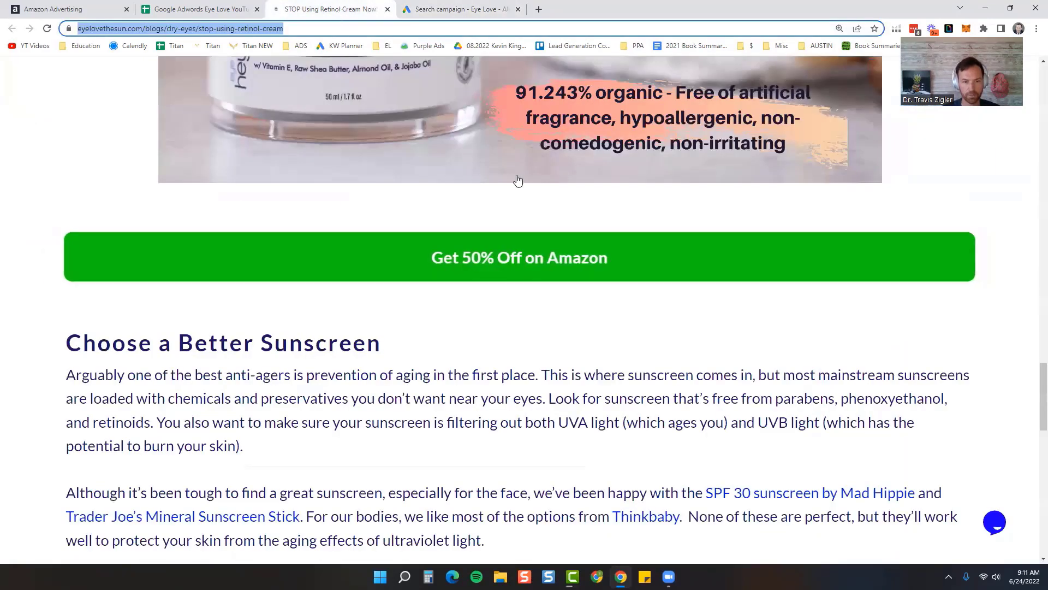
pyautogui.scroll(1, 1033, 449)
pyautogui.click(1032, 278)
pyautogui.scroll(15, 1032, 279)
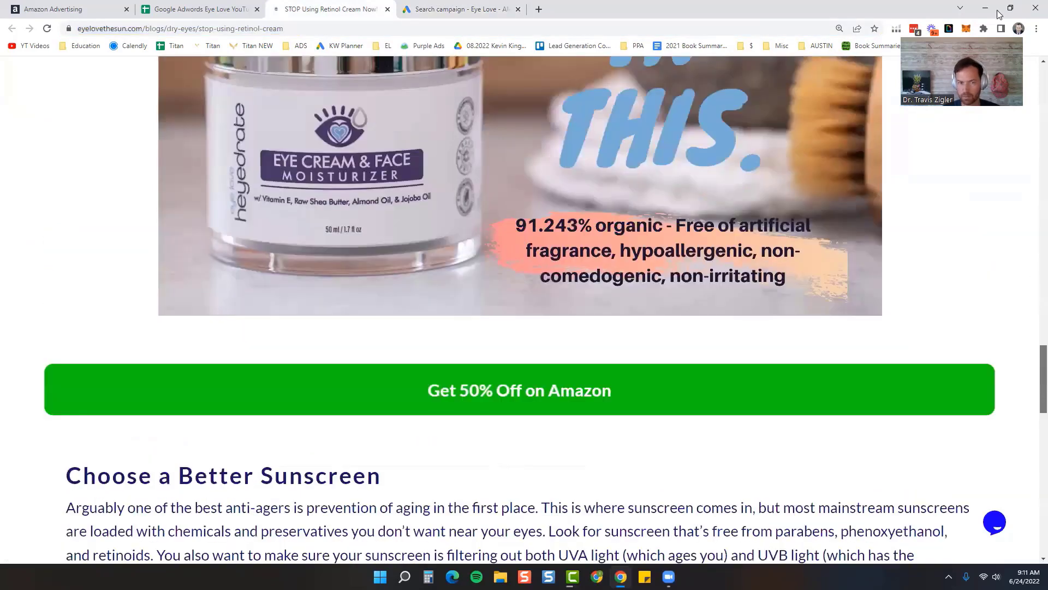
pyautogui.click(187, 103)
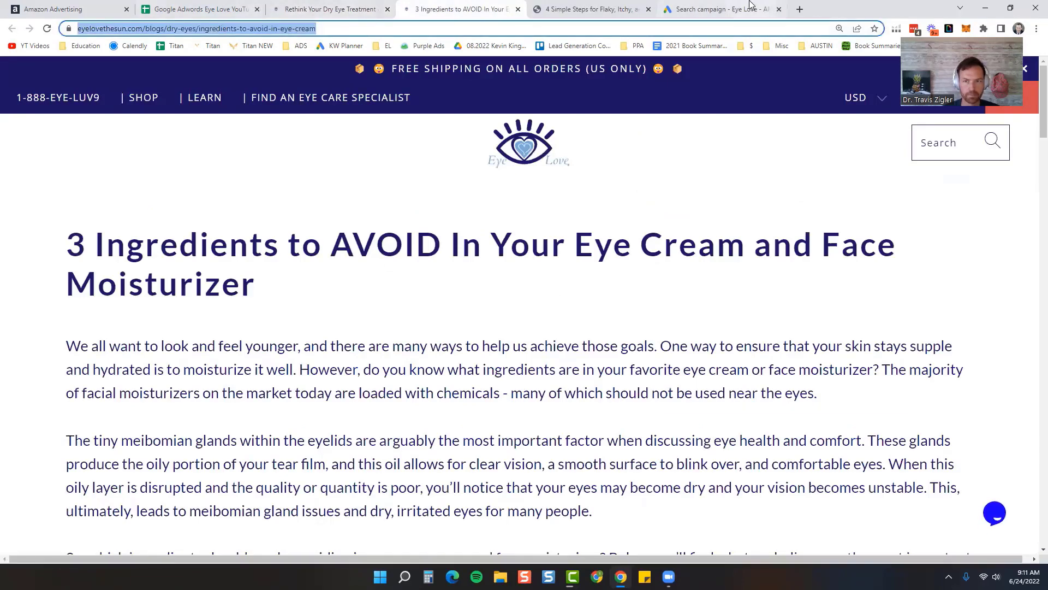
# Step: Fill Sitelink 2 'Avoid These In Eye Cream', descriptions '3 Ingredients to Avoid' / 'In Your Eye Cream', with the article URL
pyautogui.click(720, 9)
pyautogui.click(413, 300)
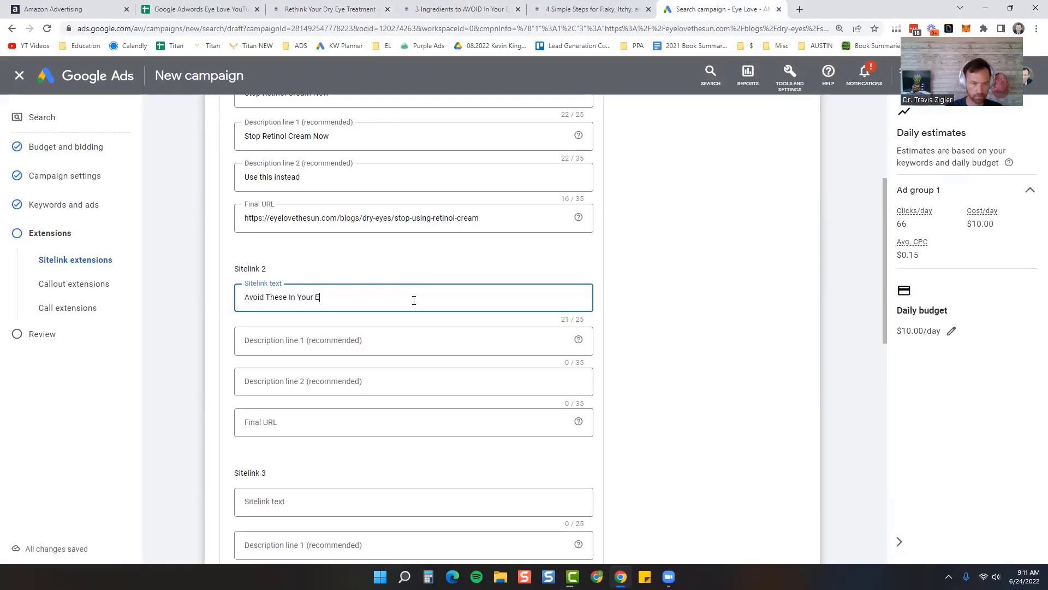
pyautogui.write('In Your Eye Cream')
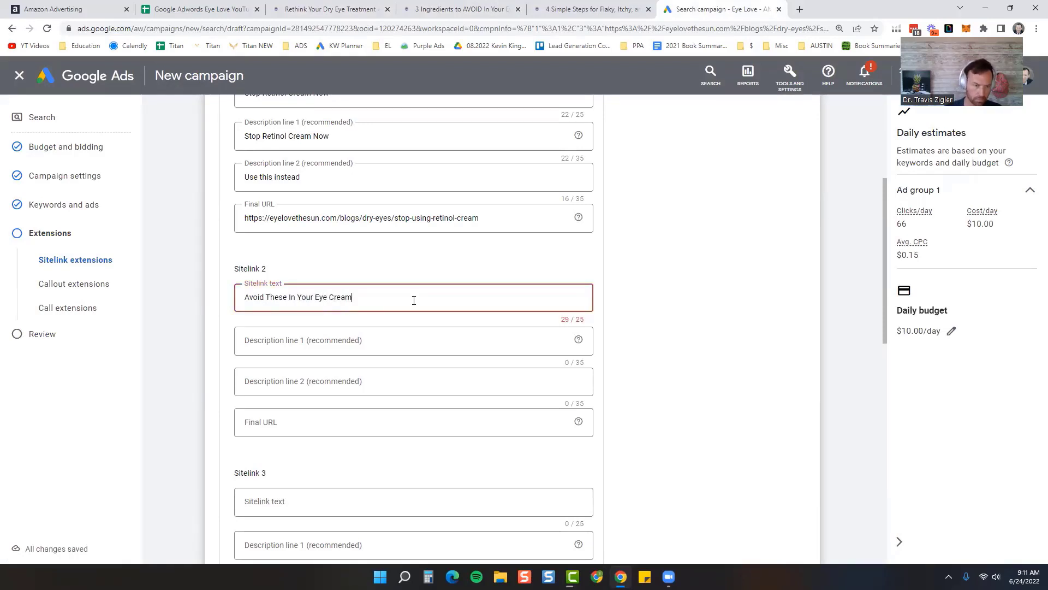
pyautogui.doubleClick(305, 297)
pyautogui.press('BackSpace')
pyautogui.click(333, 342)
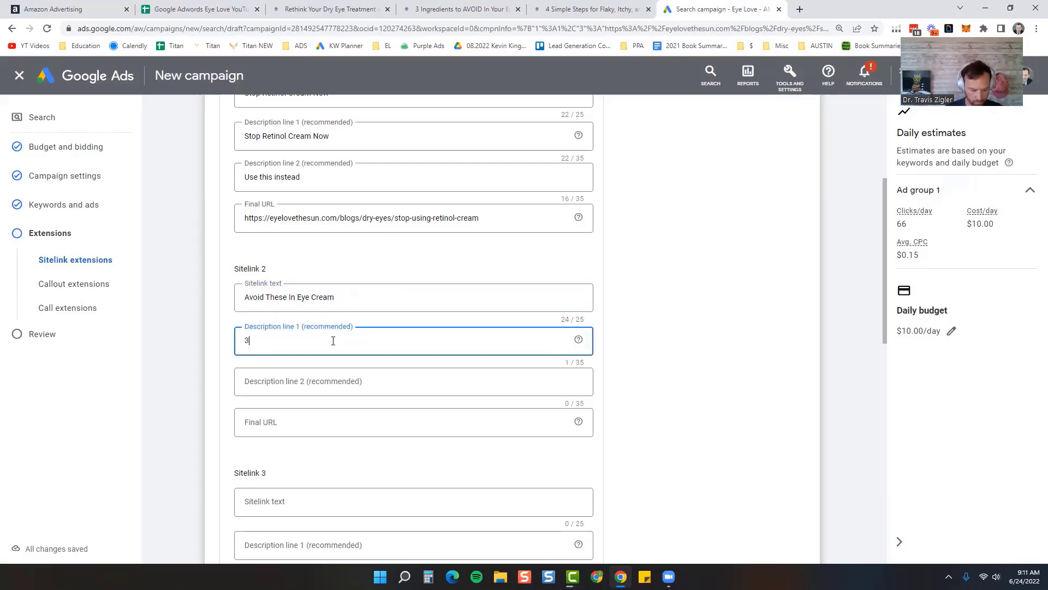
pyautogui.write('3 Ingredients to Avoid')
pyautogui.press('Tab')
pyautogui.write('In')
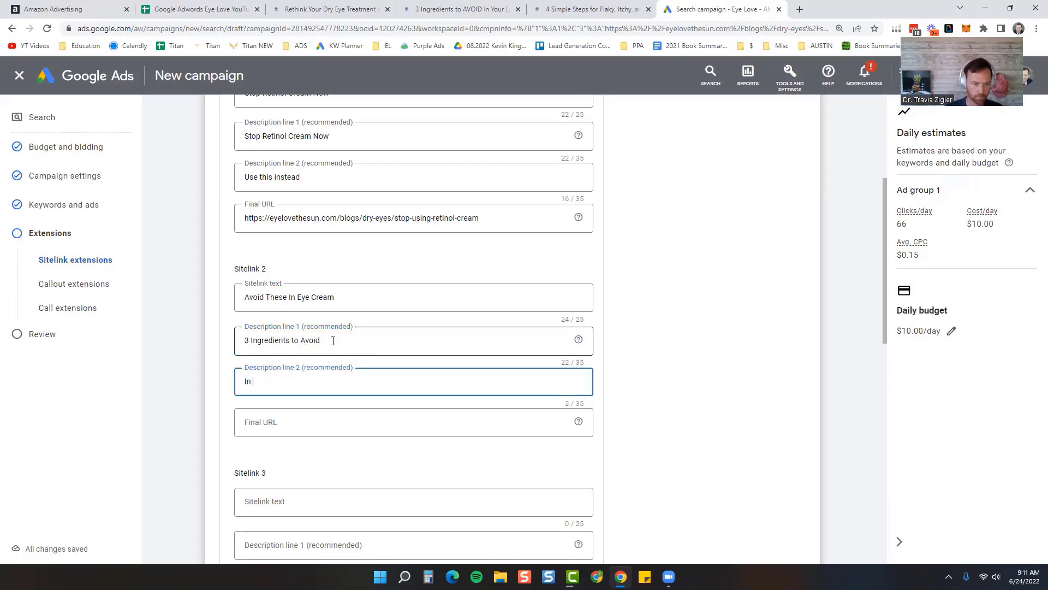
pyautogui.write(' Your Eye Cream')
pyautogui.press('Tab')
pyautogui.write('https://eyelovethesun.com/blogs/dry-eyes/ingredients-to-avoid-in-eye-cream')
# Step: Check the 4 Simple Steps blog article and begin Sitelink 4's text
pyautogui.click(595, 7)
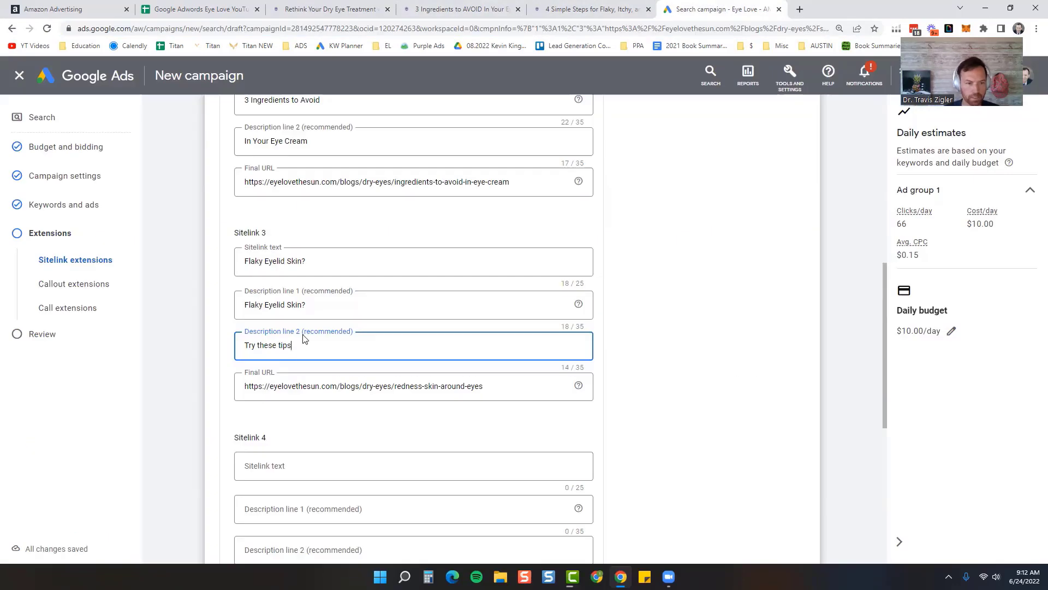
pyautogui.scroll(5, 305, 382)
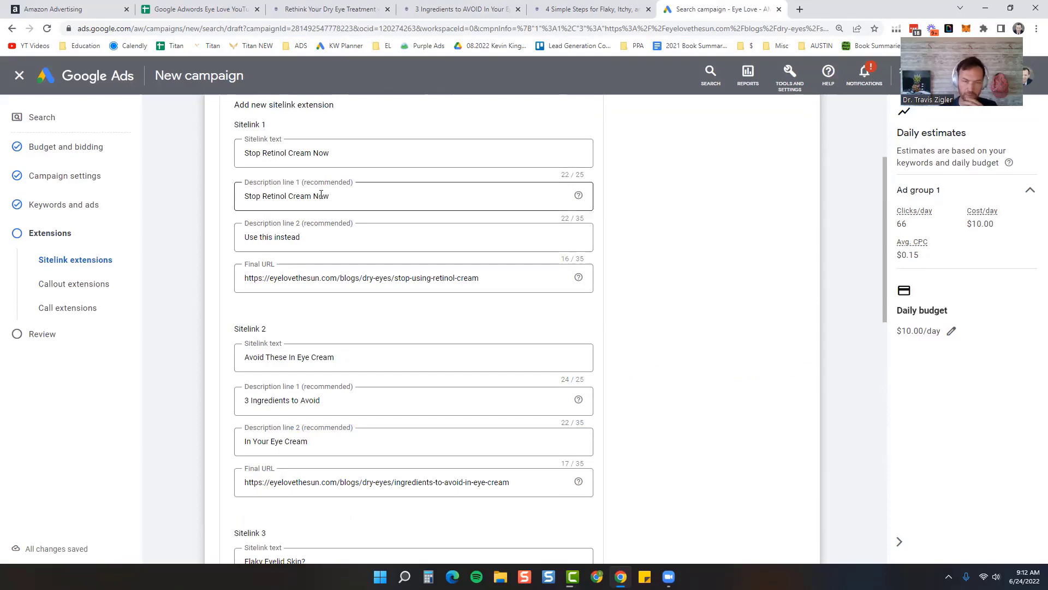
pyautogui.scroll(-3, 330, 399)
pyautogui.scroll(-4, 330, 402)
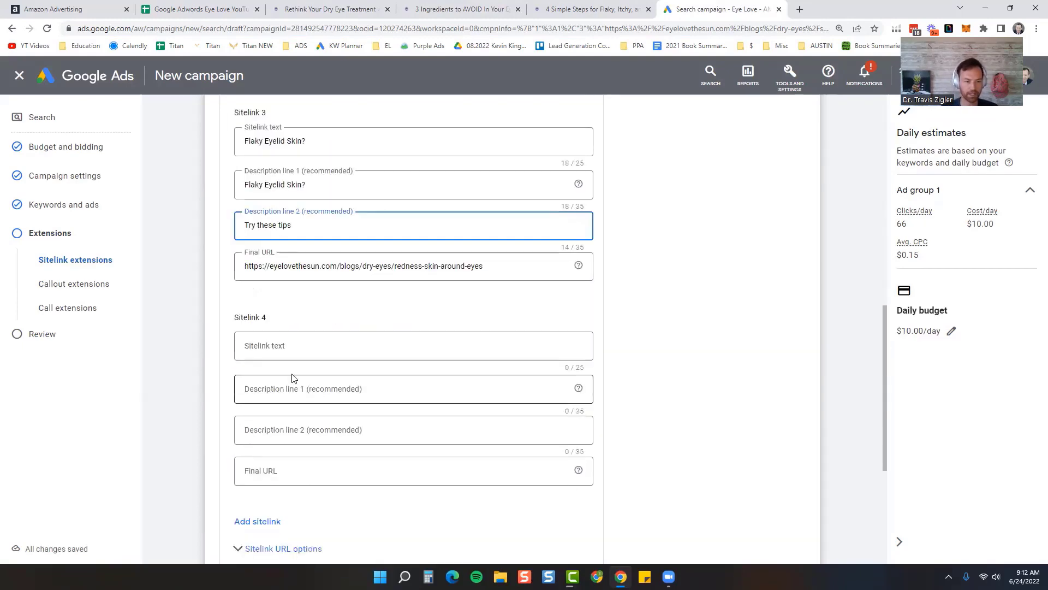
pyautogui.click(293, 355)
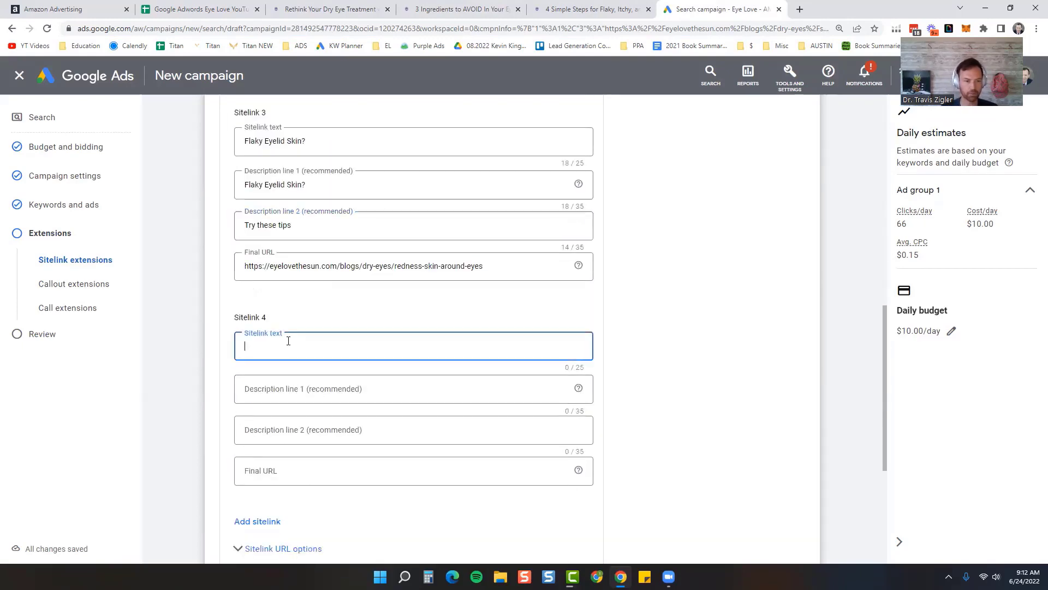
# Step: Copy the Heyedrate Eye Cream Amazon link from the tracking spreadsheet for Sitelink 4's final URL
pyautogui.click(83, 8)
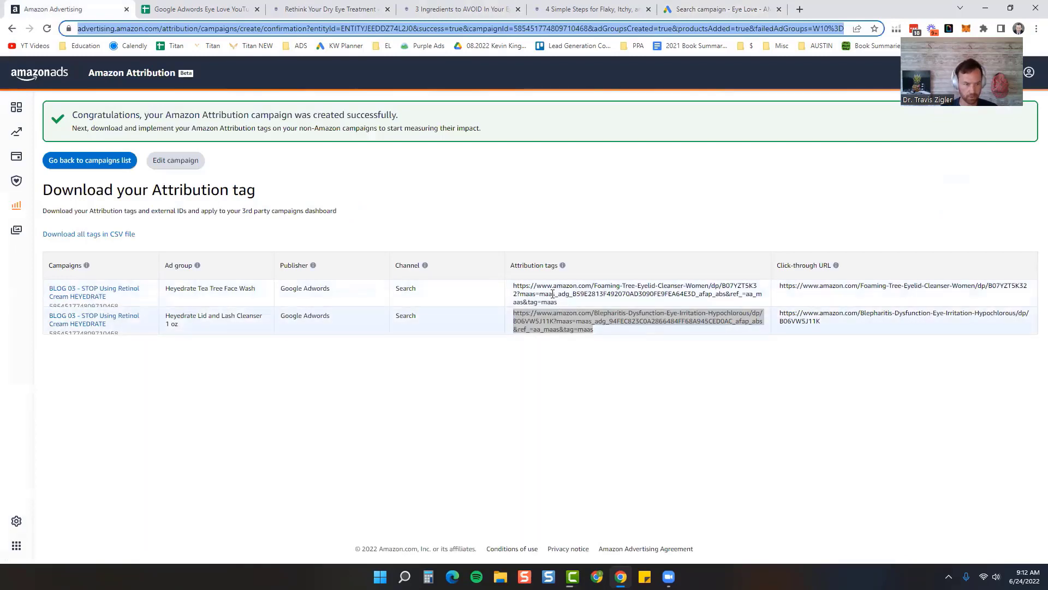
pyautogui.click(200, 10)
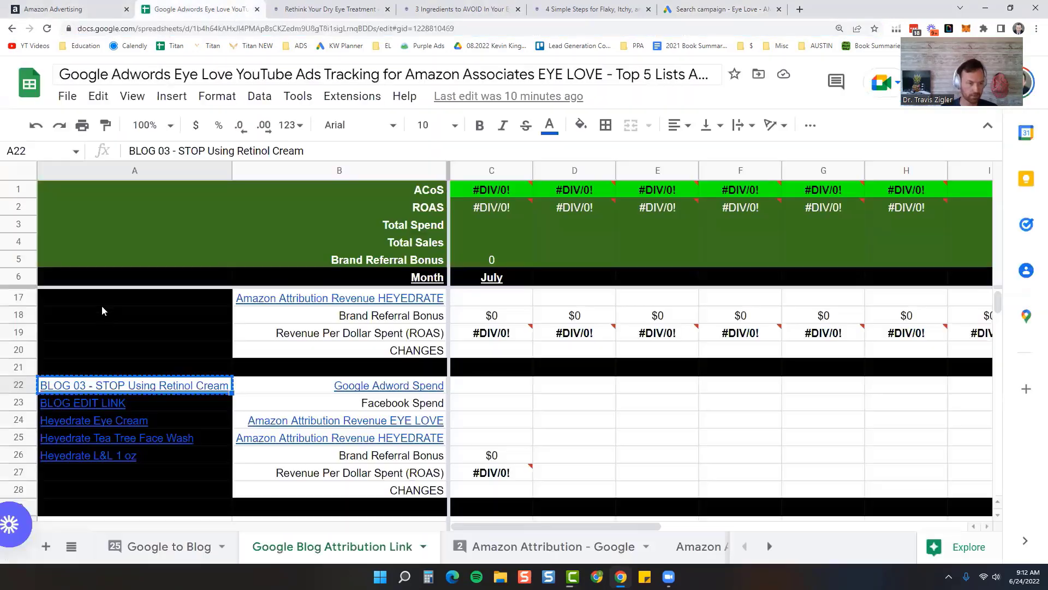
pyautogui.click(104, 416)
pyautogui.rightClick(122, 445)
pyautogui.click(166, 397)
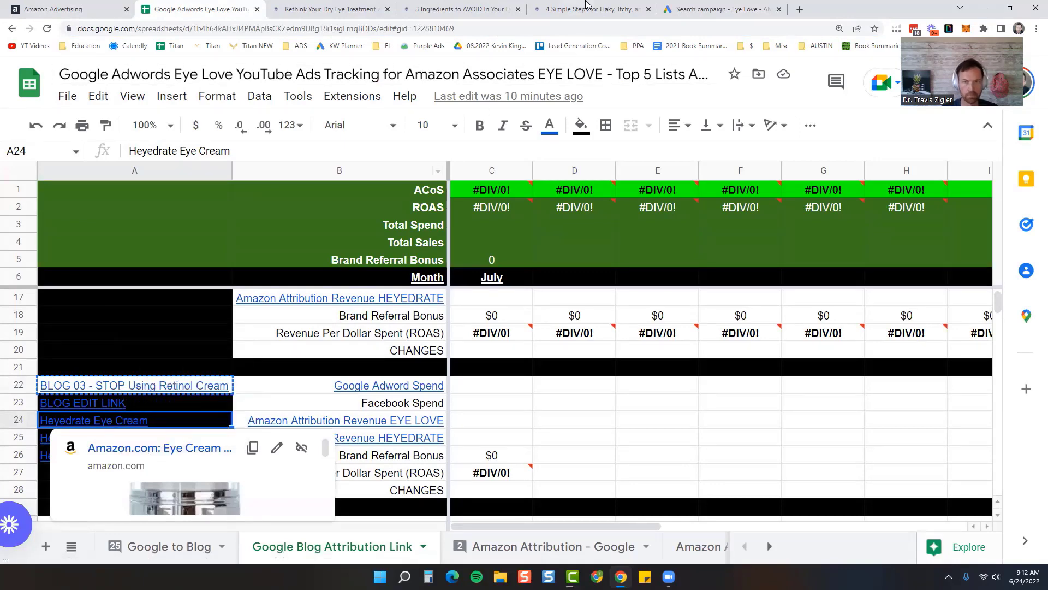
pyautogui.click(700, 8)
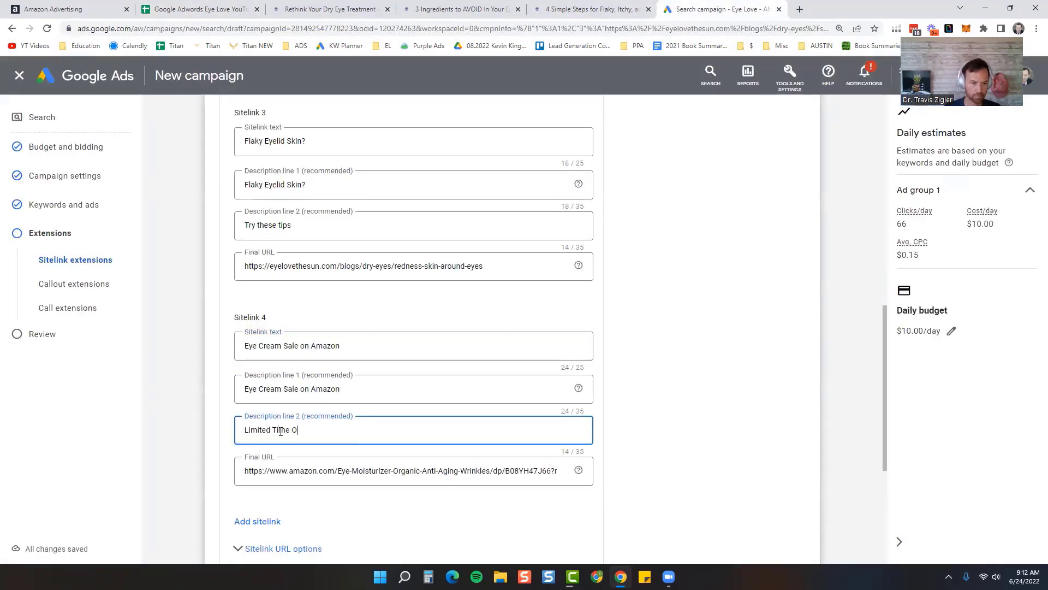
pyautogui.scroll(-4, 283, 437)
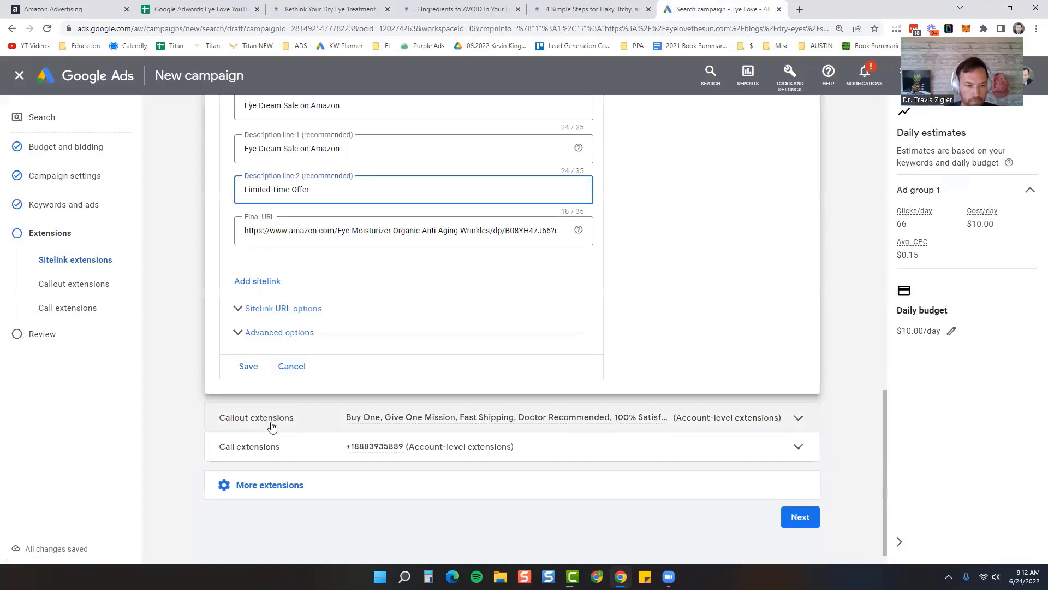
# Step: Save the four sitelinks and go back to the budget and bidding settings
pyautogui.click(249, 366)
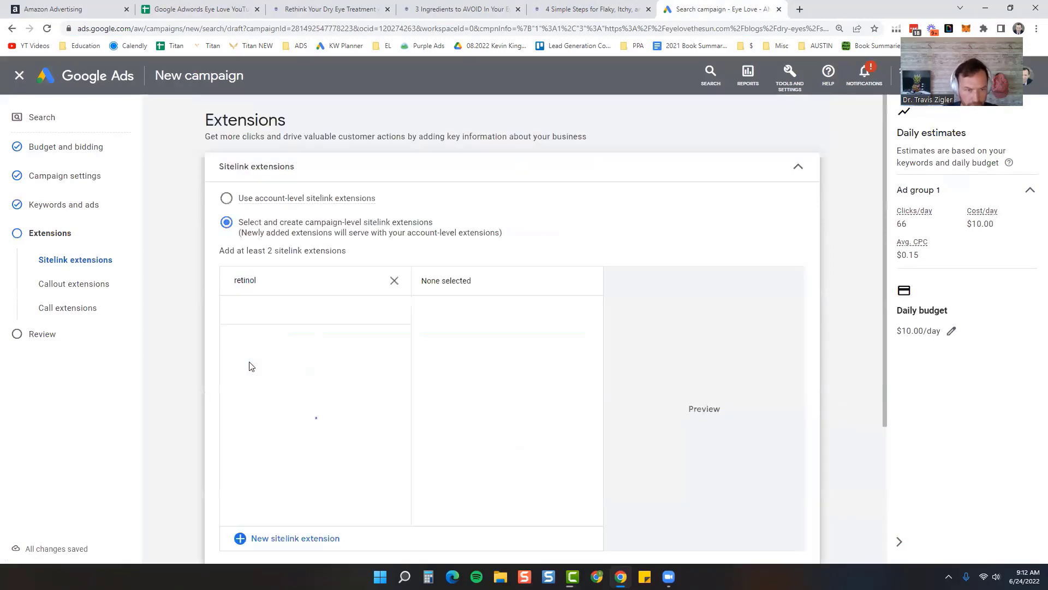
pyautogui.click(82, 147)
pyautogui.scroll(-2, 331, 436)
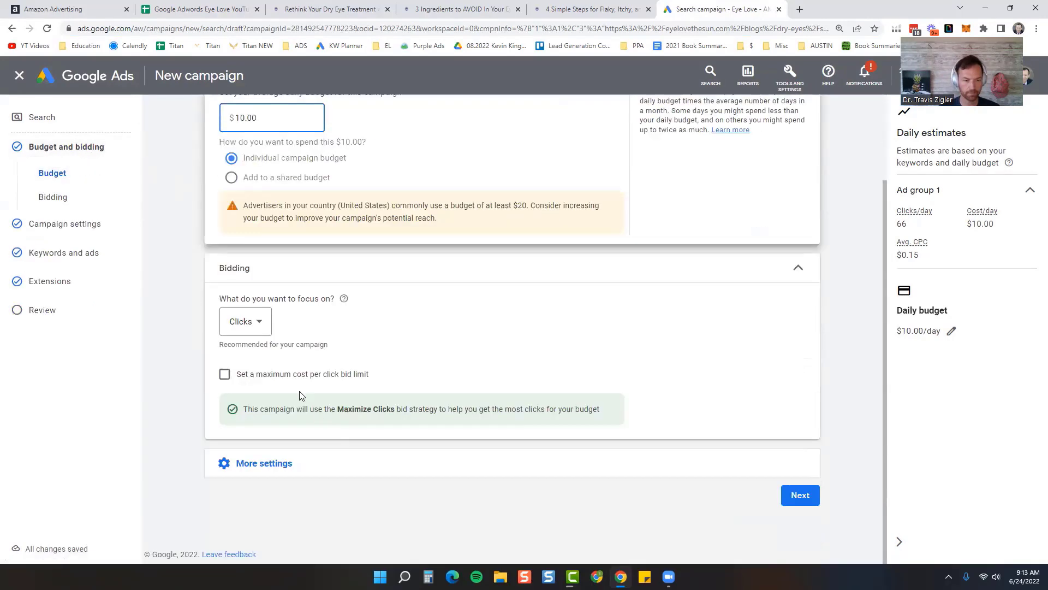
# Step: Enable a maximum CPC bid limit of $0.25 and continue to the campaign review
pyautogui.click(295, 375)
pyautogui.click(298, 415)
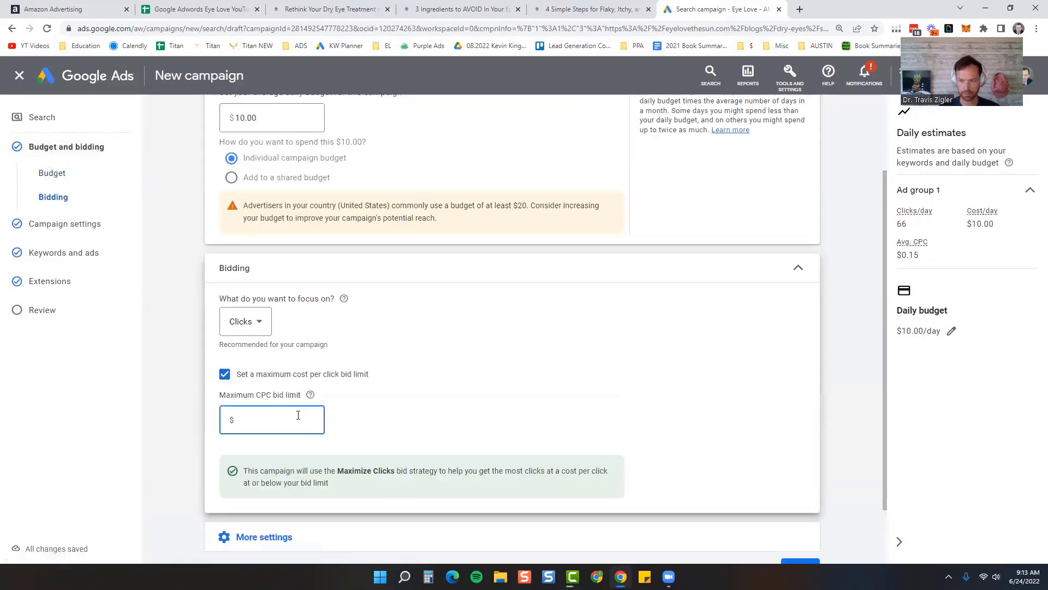
pyautogui.write('.0')
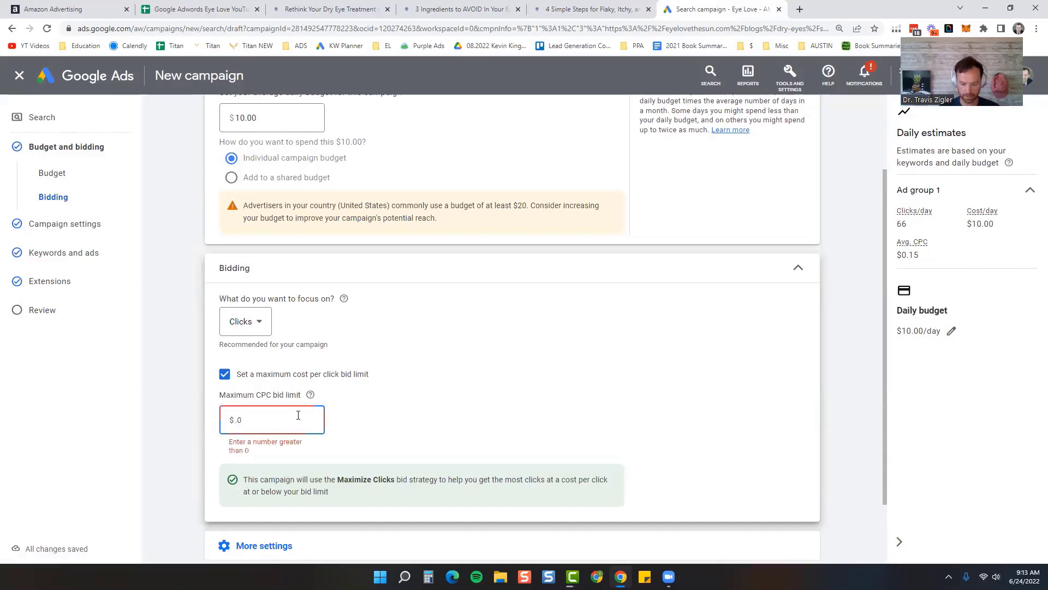
pyautogui.press('BackSpace')
pyautogui.write('1')
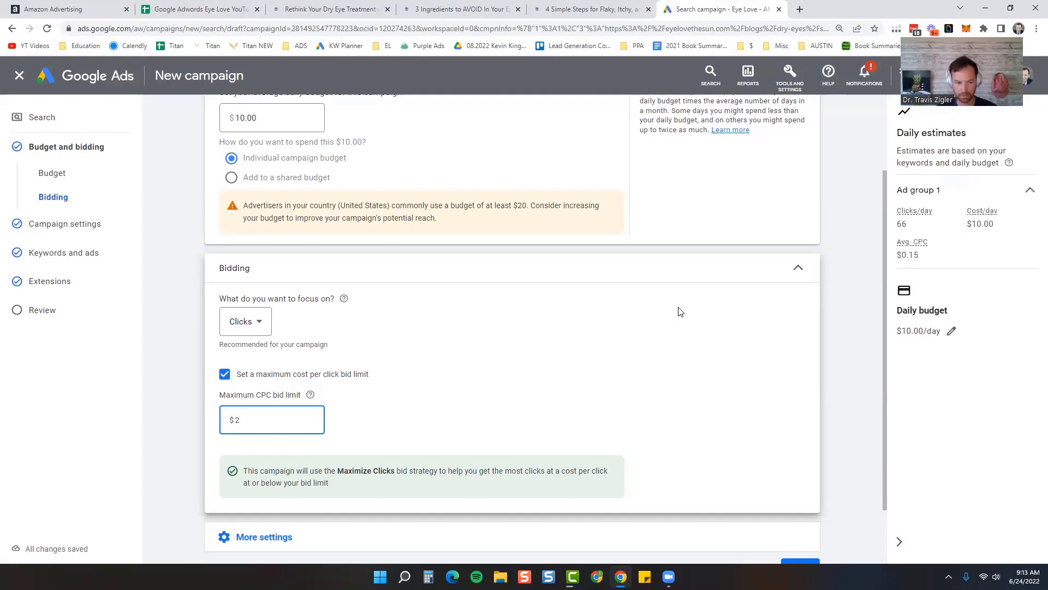
pyautogui.write('0.2')
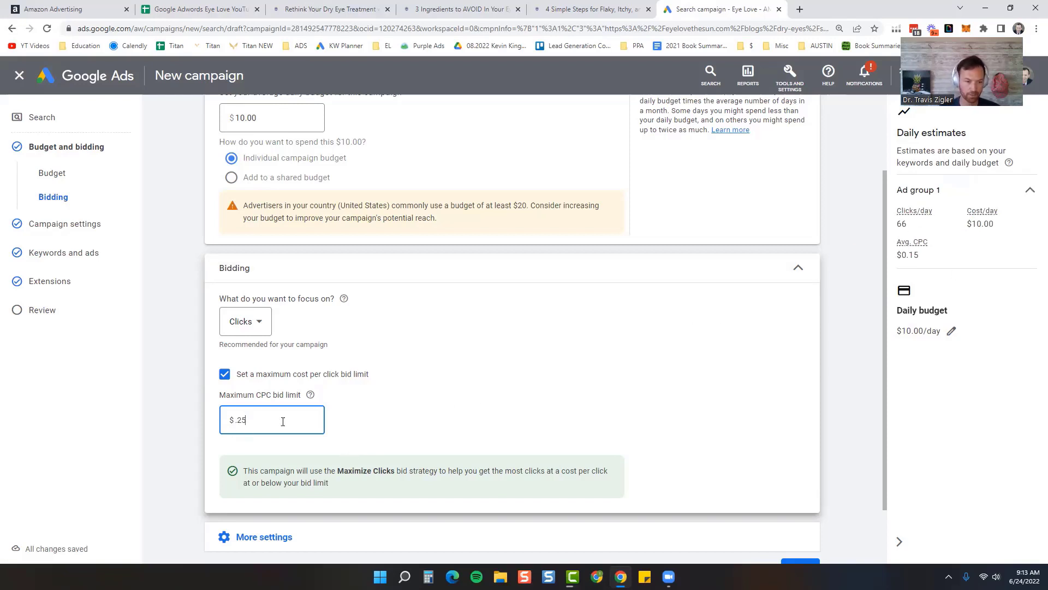
pyautogui.scroll(-2, 741, 379)
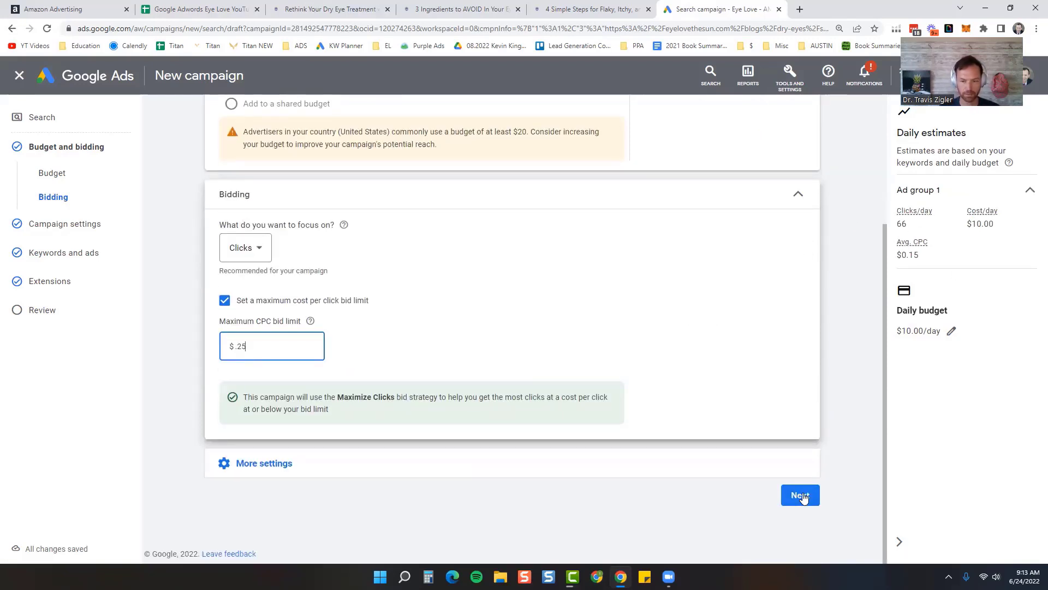
pyautogui.click(802, 496)
# Step: Untick Google search partners so only the Google Search Network remains, then return to Review
pyautogui.click(27, 381)
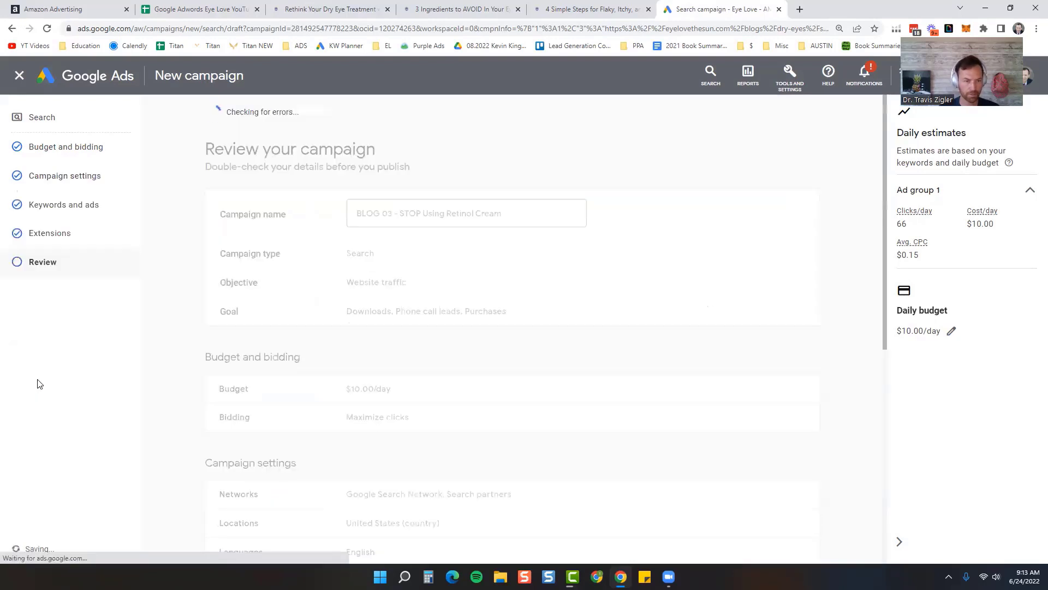
pyautogui.click(60, 212)
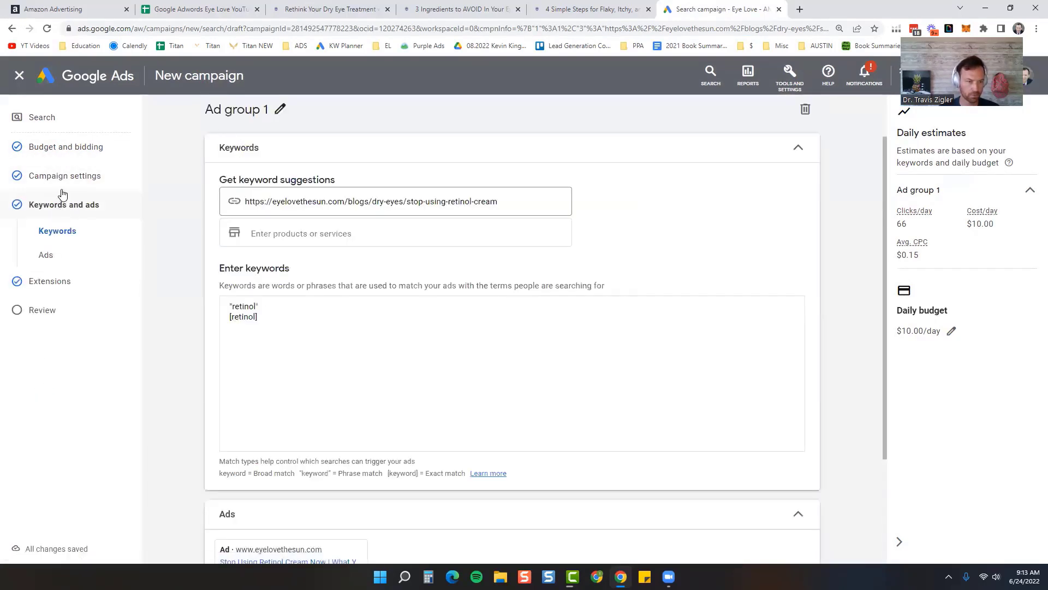
pyautogui.click(62, 189)
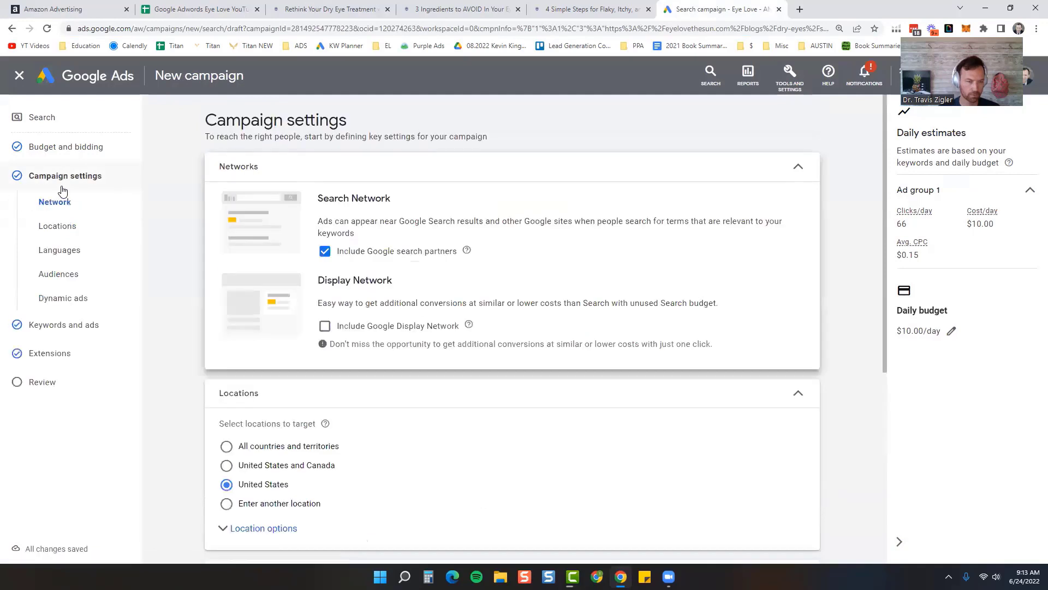
pyautogui.click(325, 251)
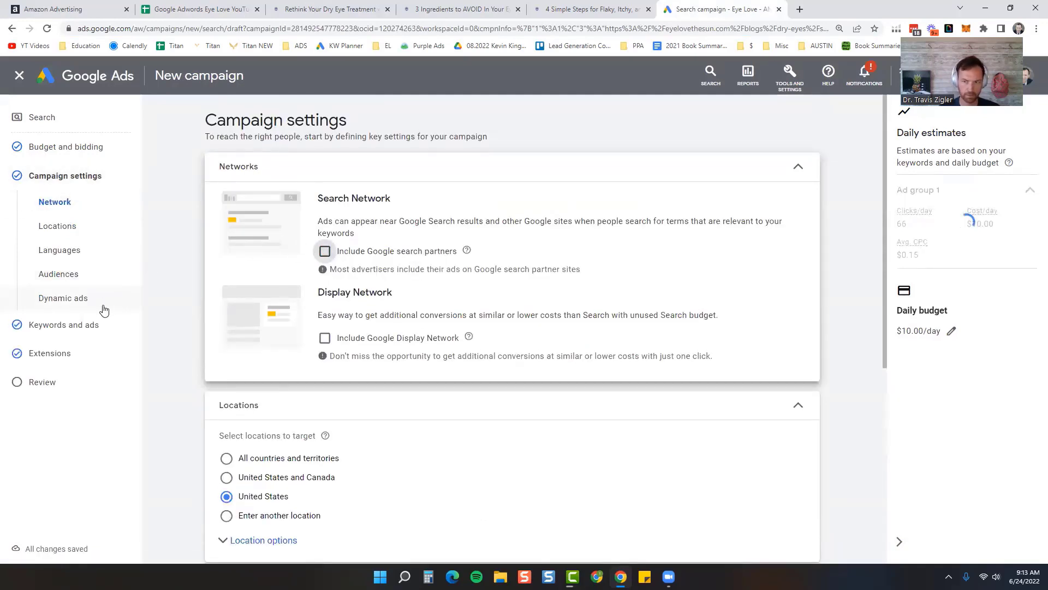
pyautogui.click(59, 383)
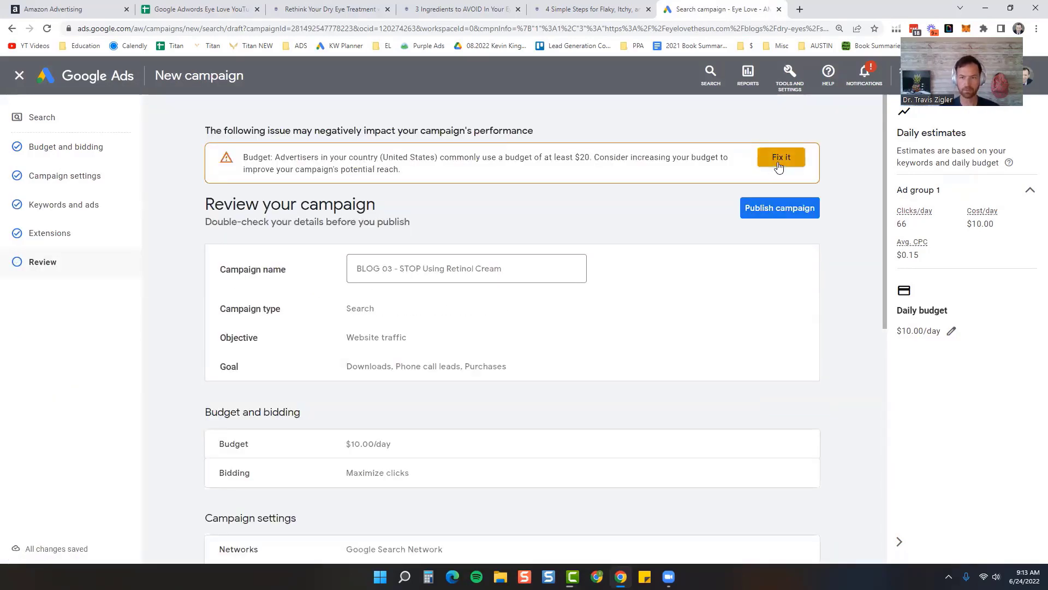
# Step: Publish the BLOG 03 - STOP Using Retinol Cream campaign and select its keywords page URL
pyautogui.click(781, 208)
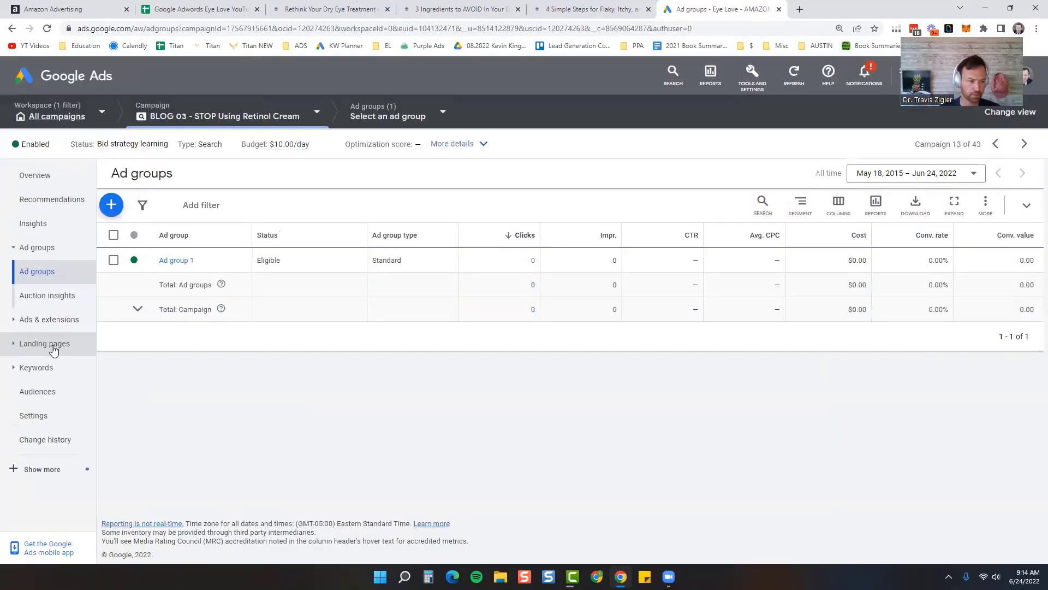
pyautogui.click(49, 366)
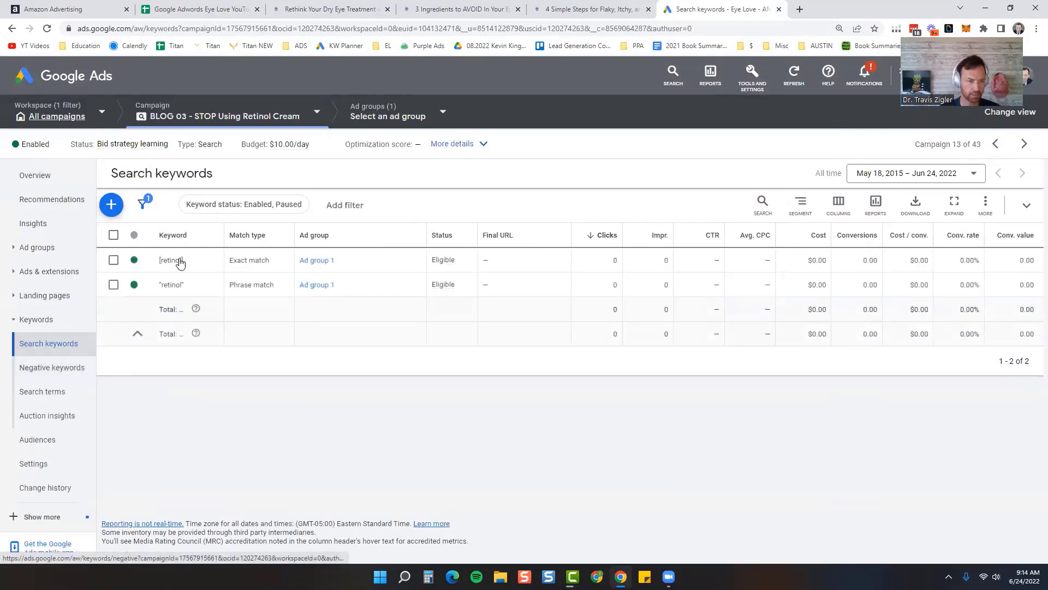
pyautogui.click(185, 30)
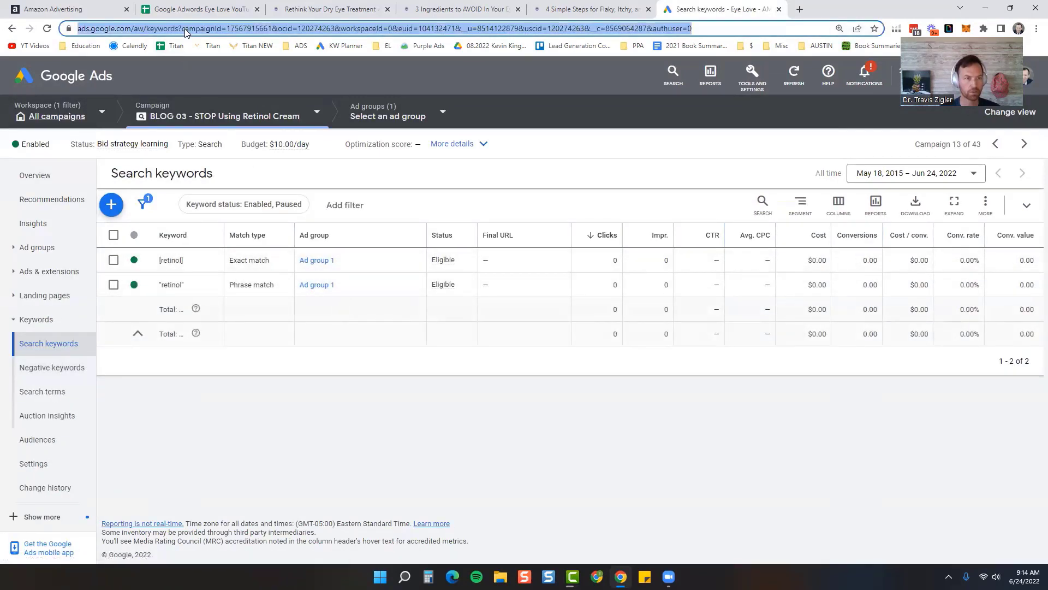
# Step: Hyperlink the Google Adword Spend cell B22 to the retinol campaign's Google Ads keywords page
pyautogui.click(187, 18)
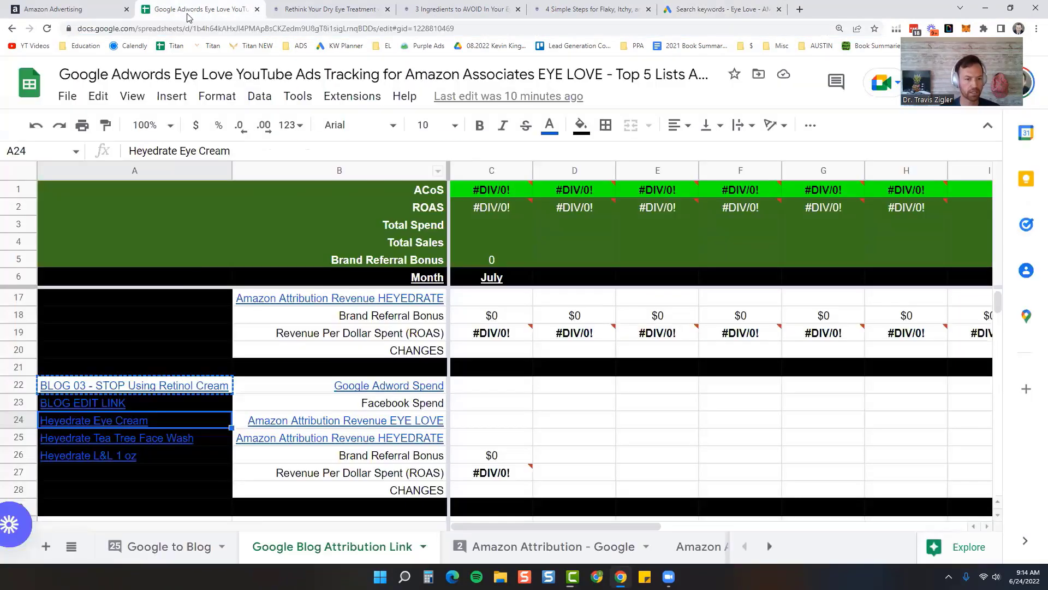
pyautogui.click(356, 392)
pyautogui.hotkey('ctrl', 'k')
pyautogui.hotkey('ctrl', 'v')
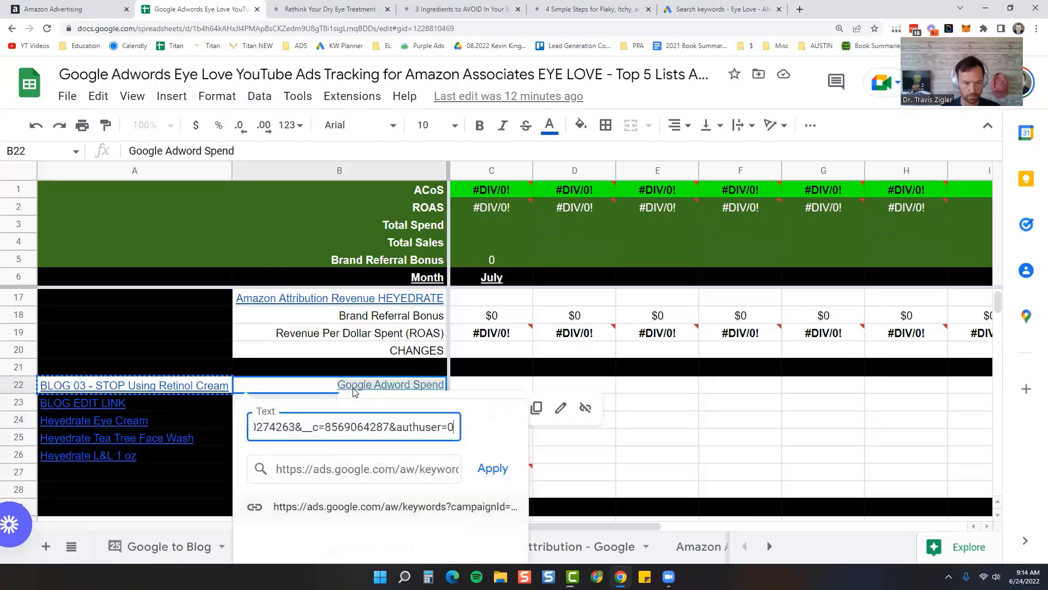
pyautogui.hotkey('ctrl', 'z')
pyautogui.press('Tab')
pyautogui.hotkey('ctrl', 'v')
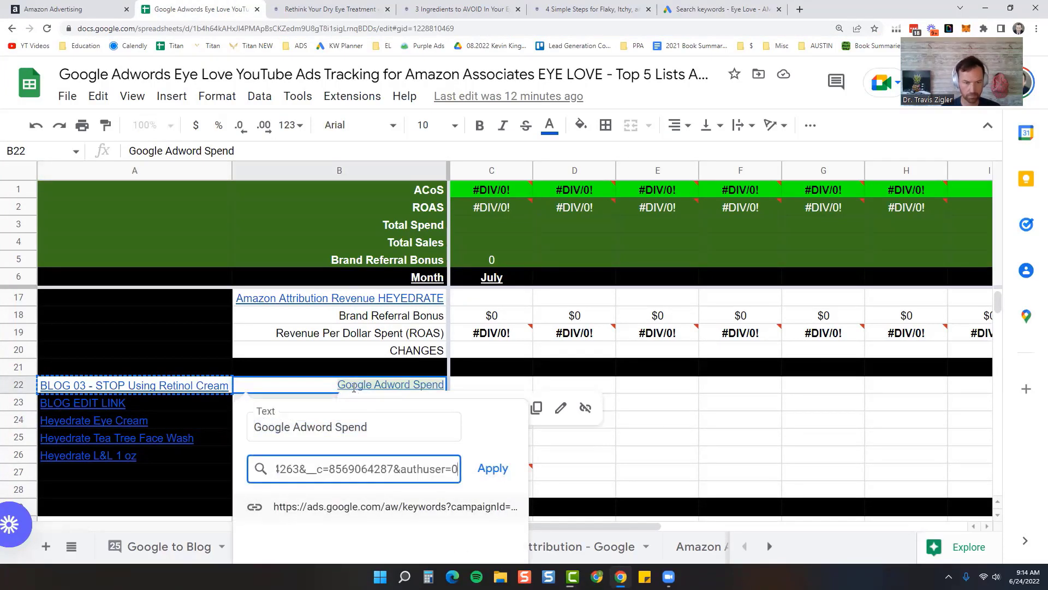
pyautogui.press('Return')
pyautogui.click(311, 404)
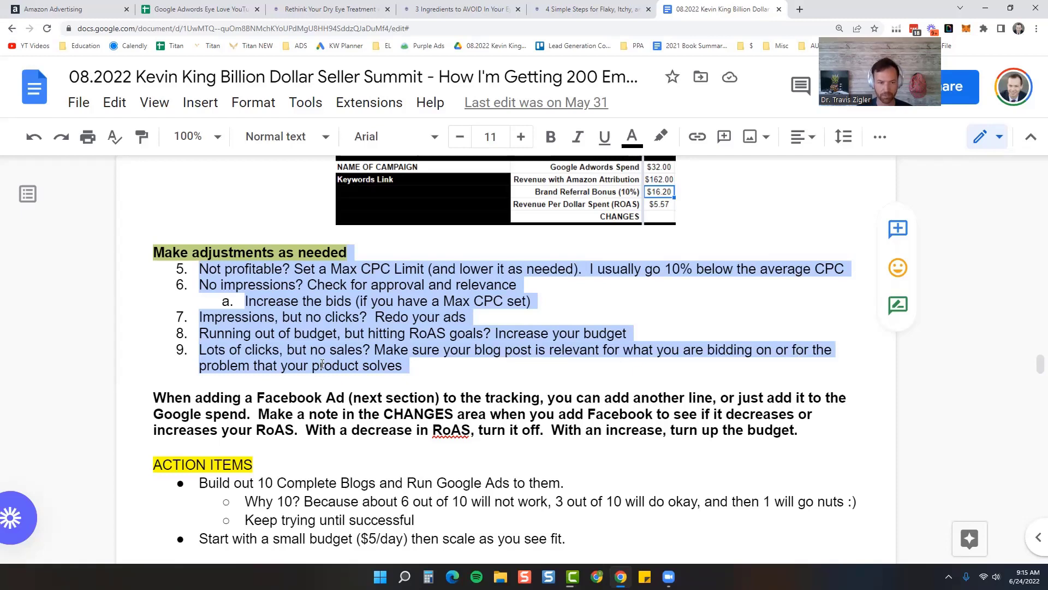
# Step: Highlight list item 5, the Max CPC limit tip, under 'Make adjustments as needed'
pyautogui.tripleClick(281, 268)
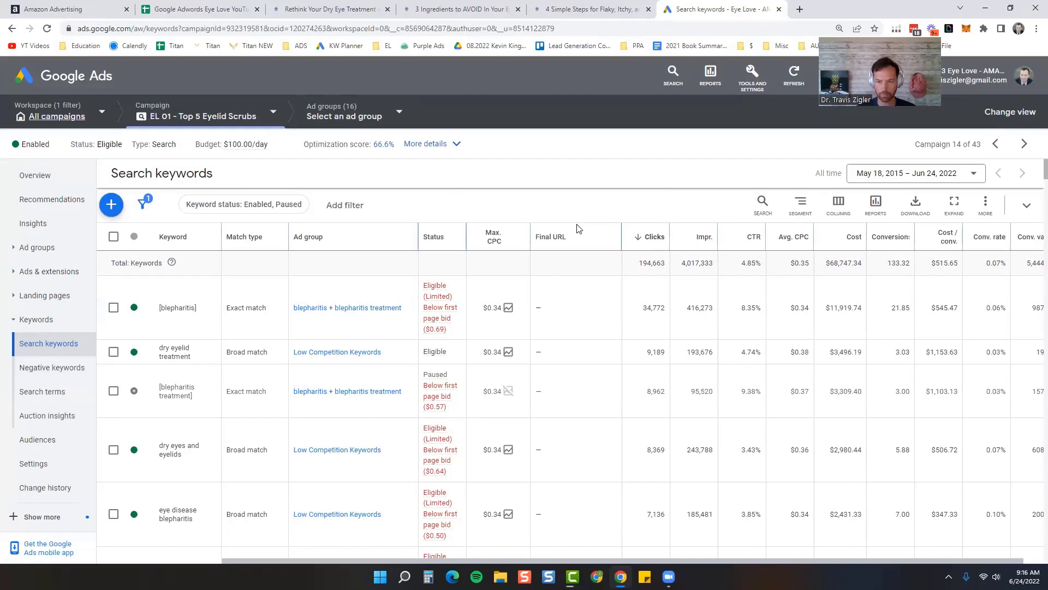
# Step: Set the keyword date range to Last week, Sun – Sat (Jun 12–18, 2022)
pyautogui.click(895, 178)
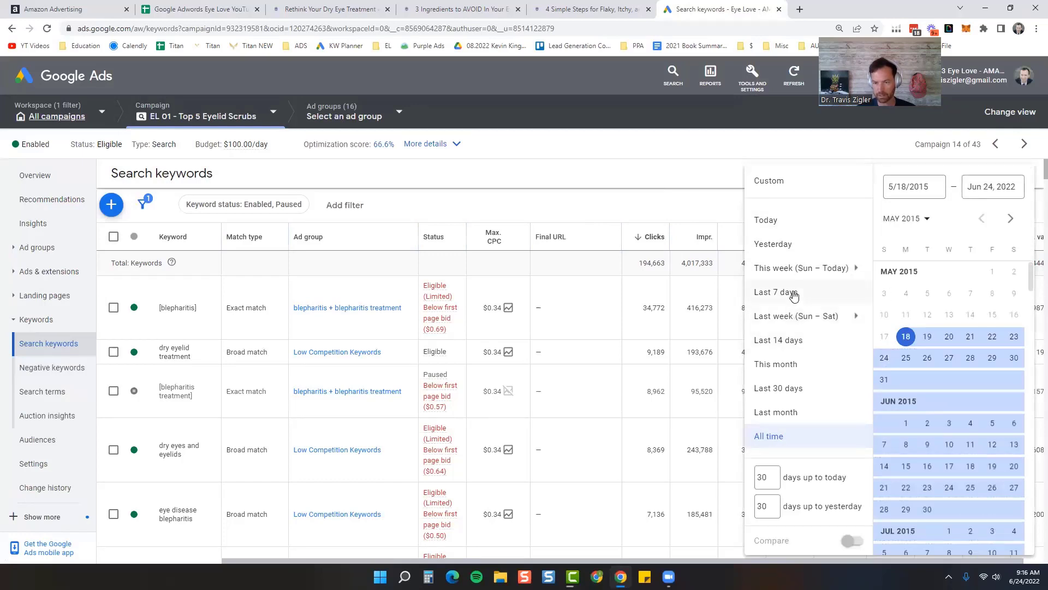
pyautogui.moveTo(819, 315)
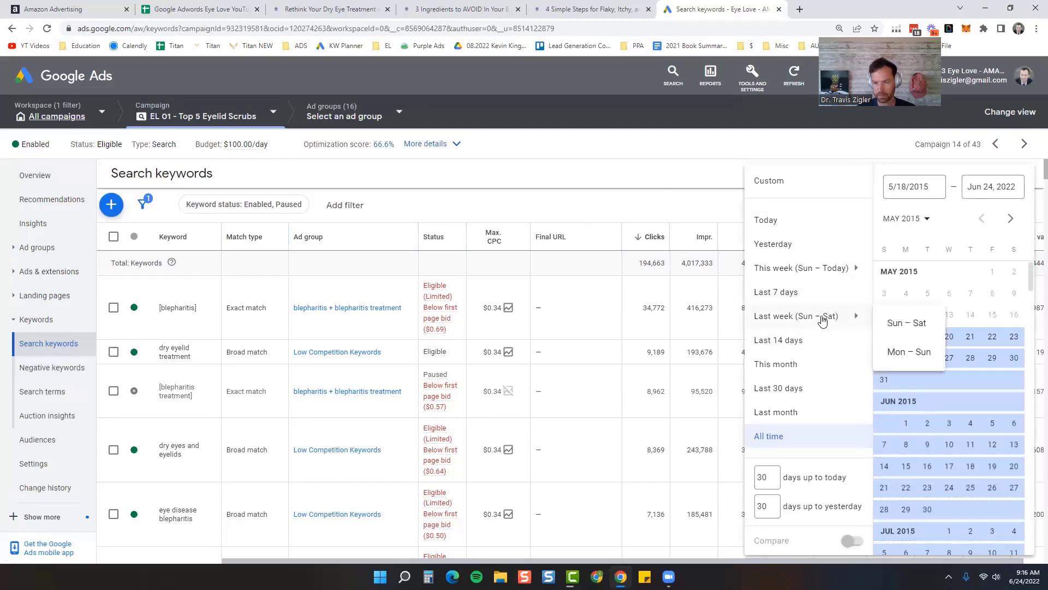
pyautogui.click(891, 324)
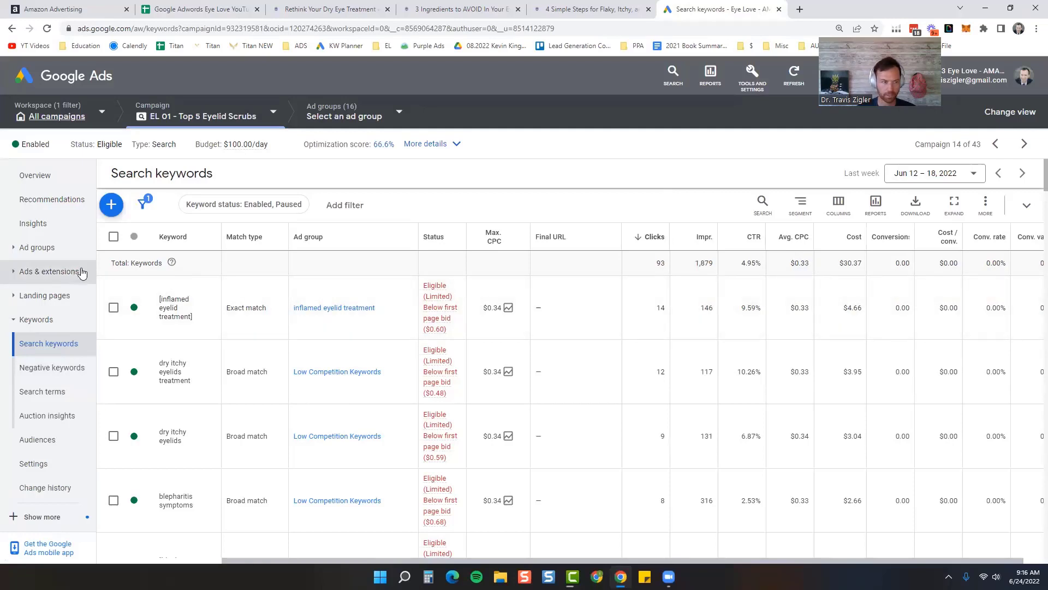
# Step: Select all 161 EL 01 keywords and set their max CPC bids to $0.29
pyautogui.click(113, 236)
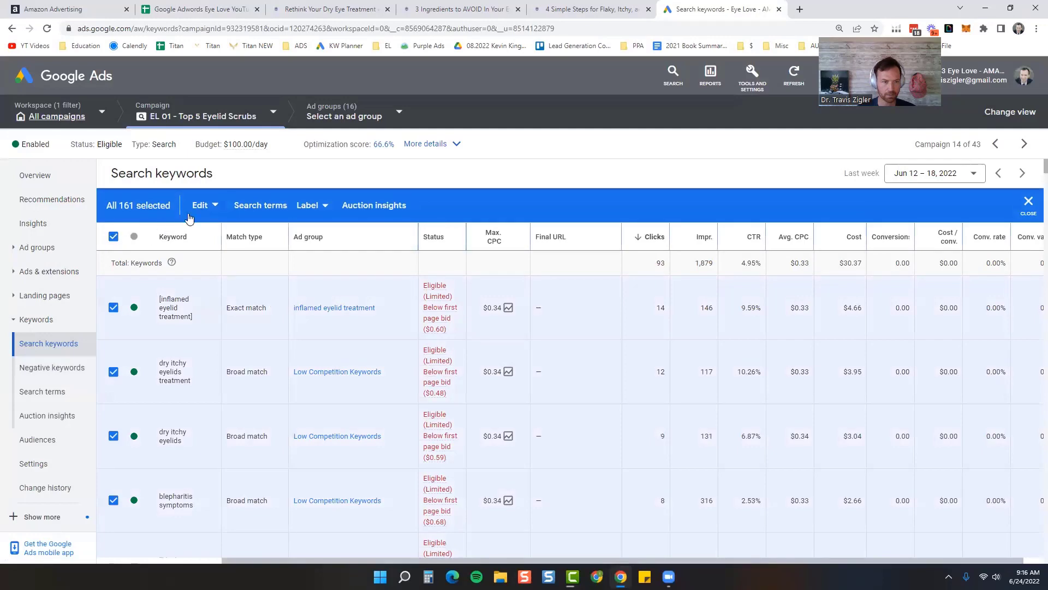
pyautogui.click(202, 205)
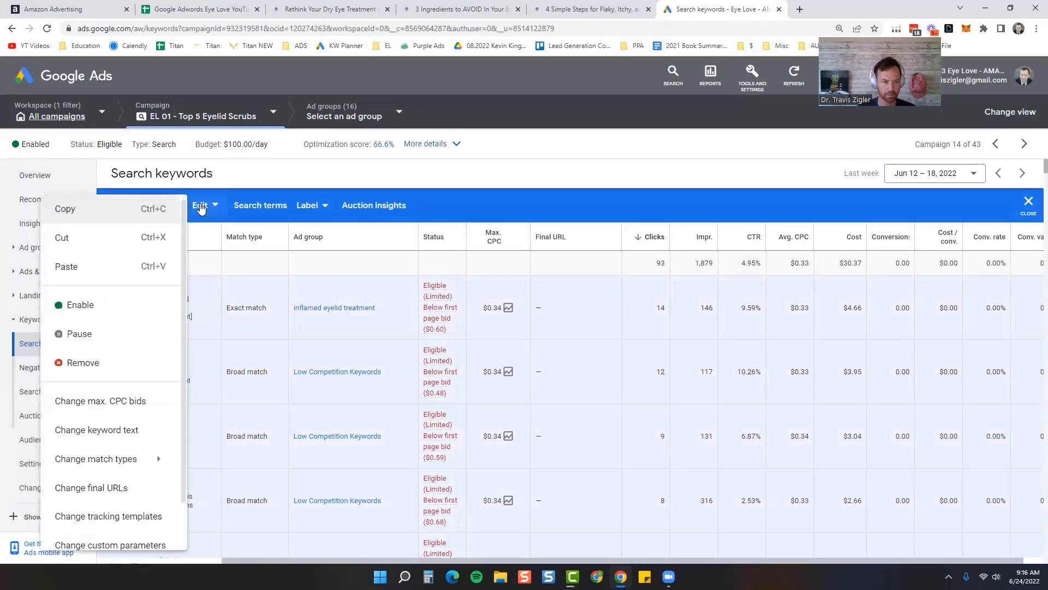
pyautogui.click(137, 402)
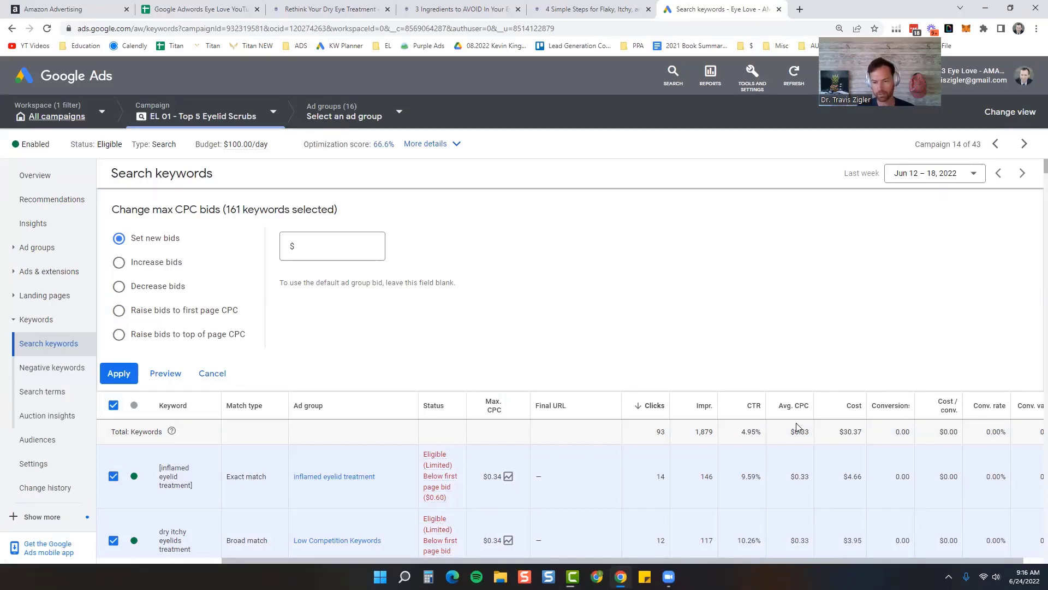
pyautogui.click(322, 254)
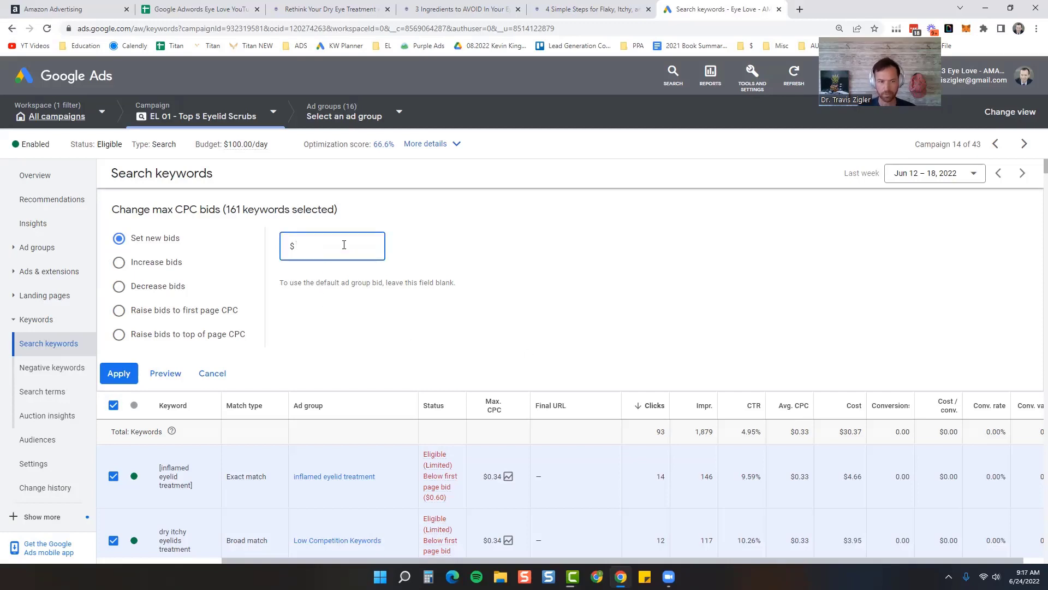
pyautogui.write('0.29')
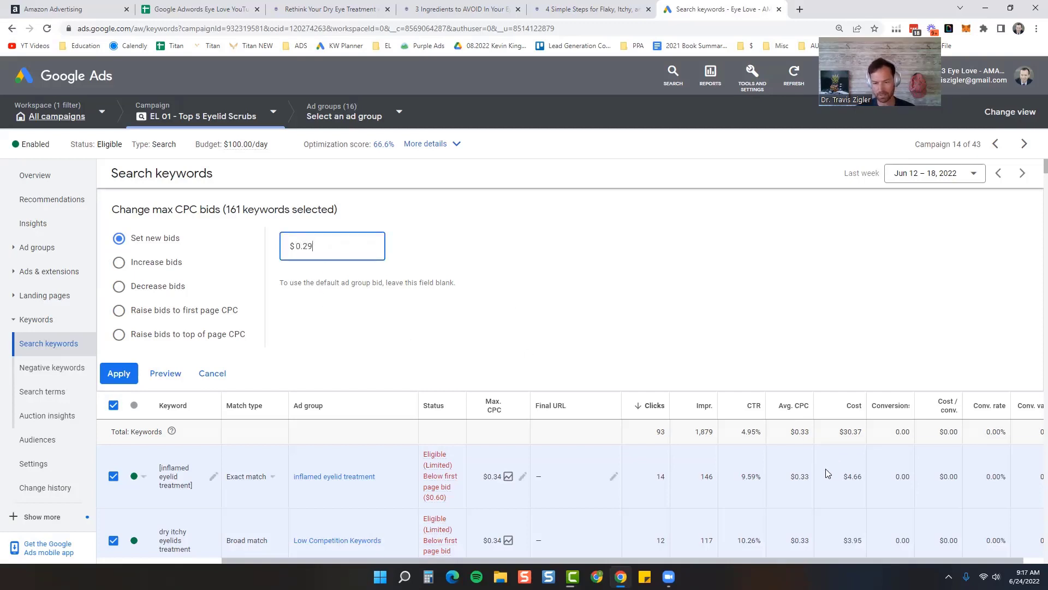
pyautogui.click(116, 375)
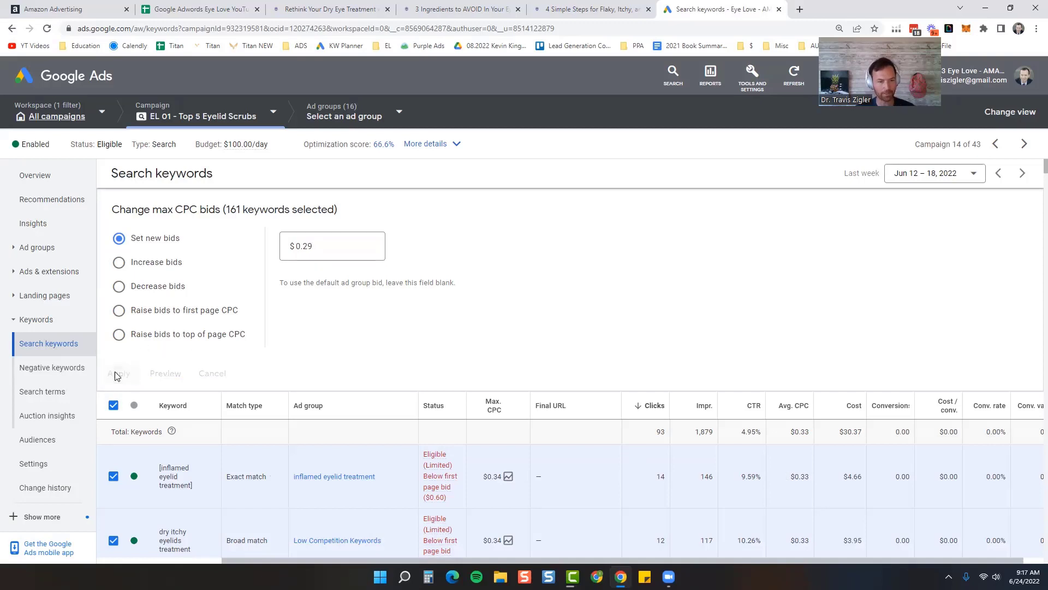